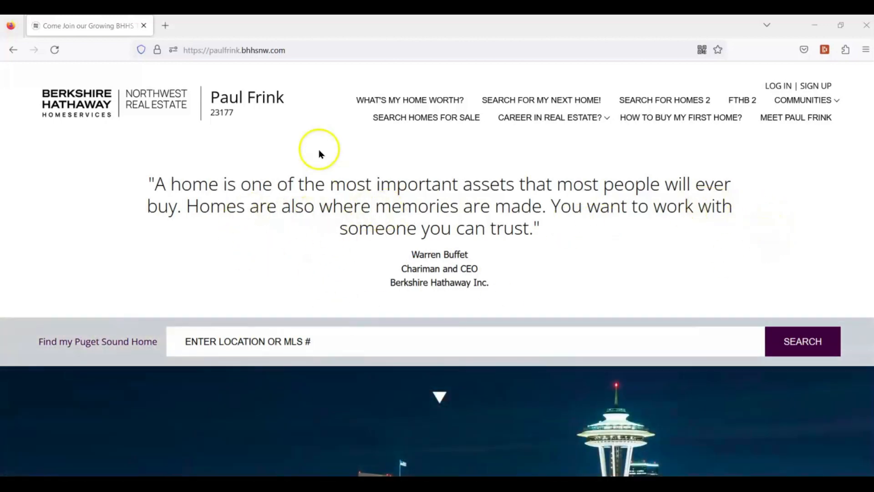
# Scroll down the agent website to the footer with the AGENT ACCESS button
pyautogui.scroll(-6, 795, 232)
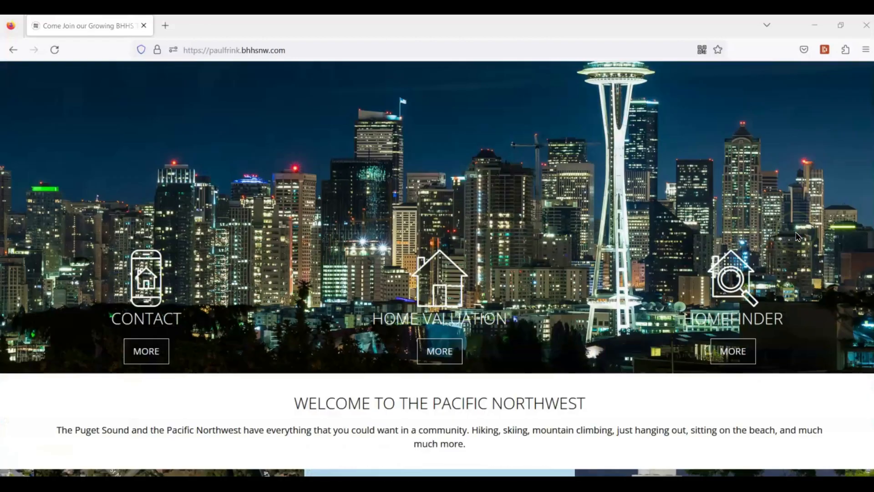
pyautogui.scroll(-15, 796, 236)
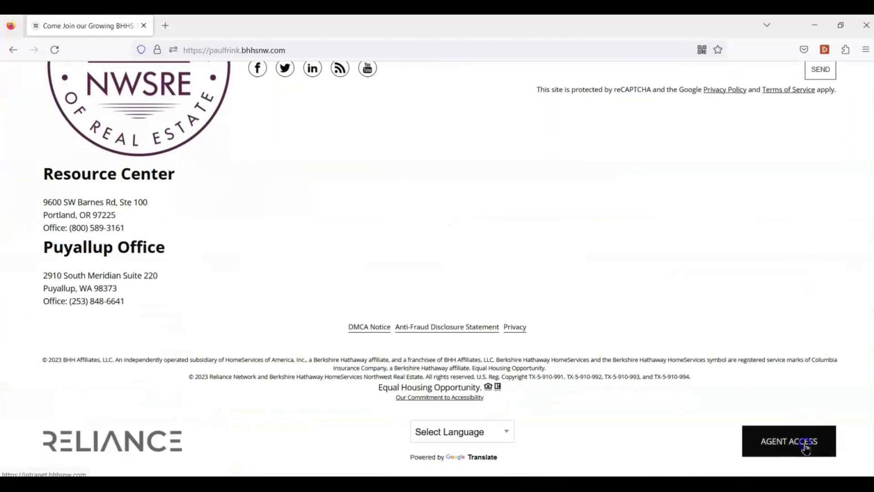
# Open the agent login page and unlock the Dashlane password manager
pyautogui.click(805, 448)
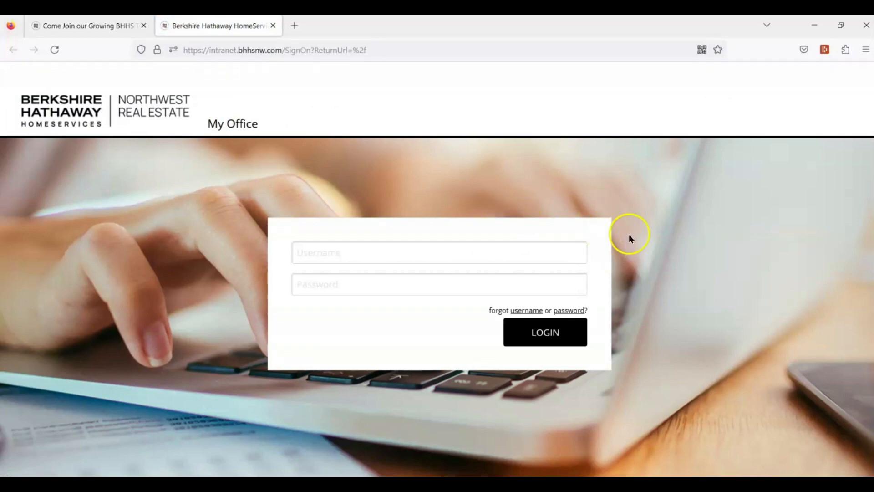
pyautogui.click(824, 49)
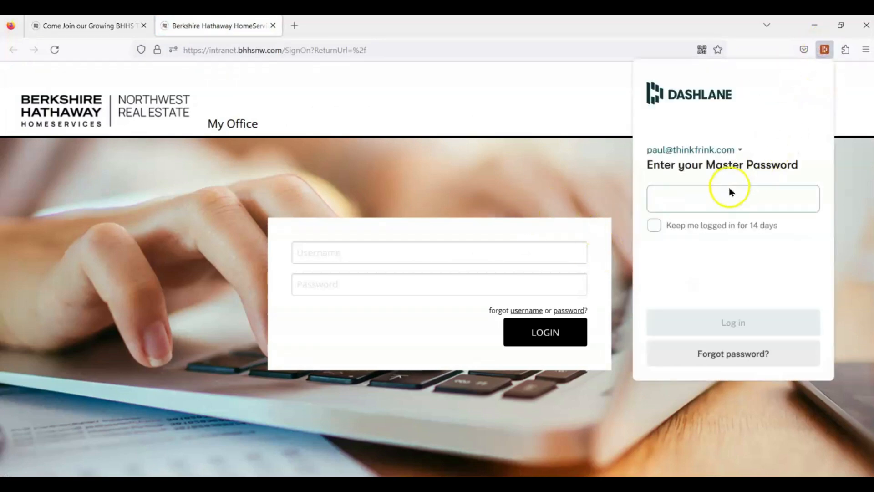
pyautogui.write('•')
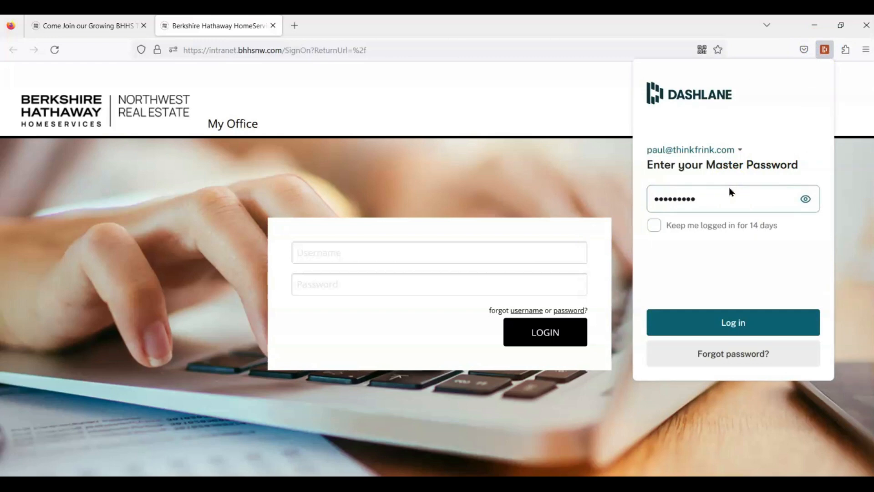
pyautogui.click(719, 322)
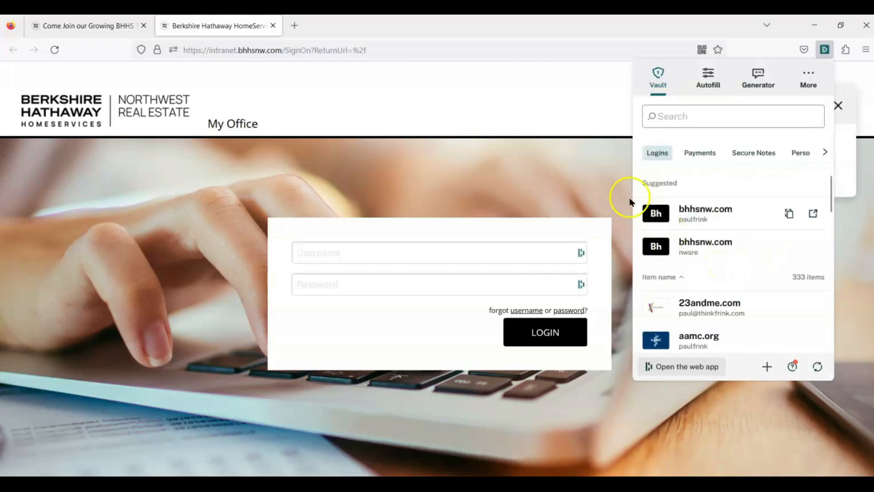
pyautogui.click(588, 180)
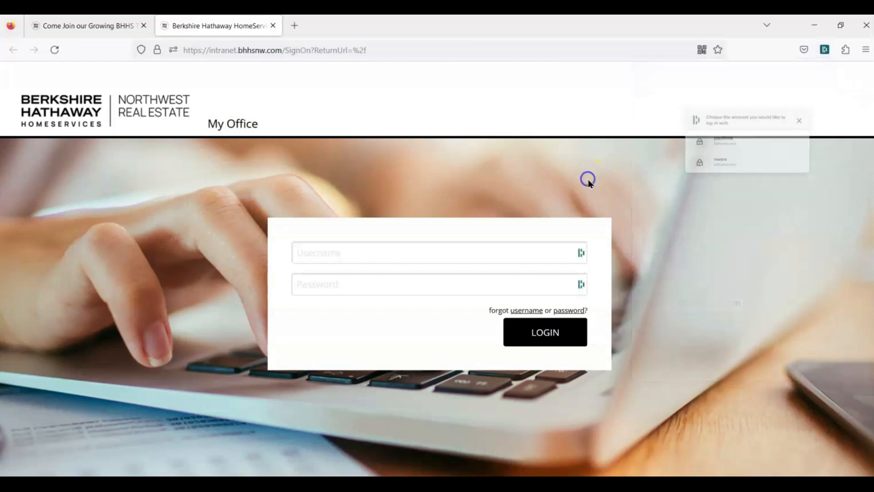
# Autofill the saved intranet credentials from Dashlane and log in
pyautogui.click(580, 255)
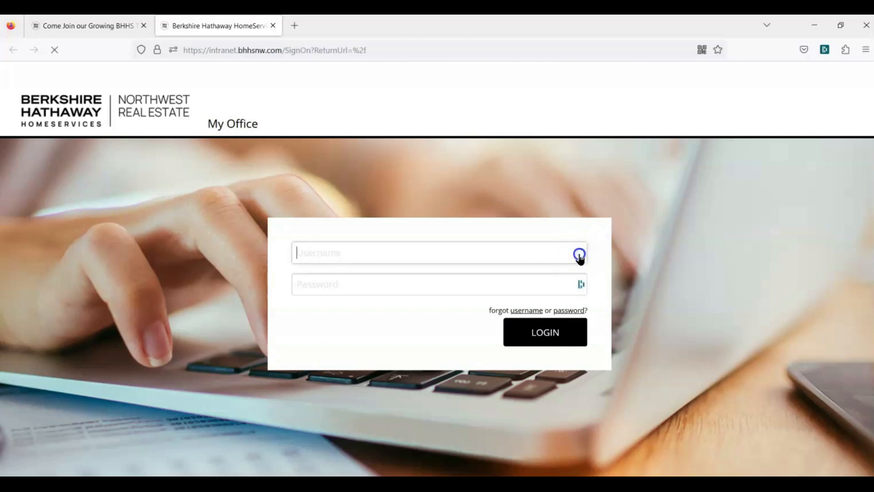
pyautogui.click(379, 317)
pyautogui.click(529, 331)
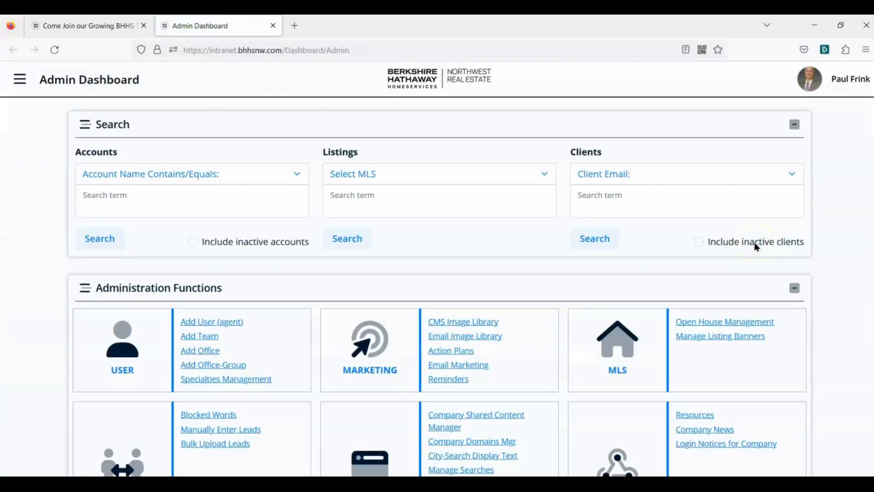
# Go to My Dashboard under Home in the main navigation menu
pyautogui.click(19, 79)
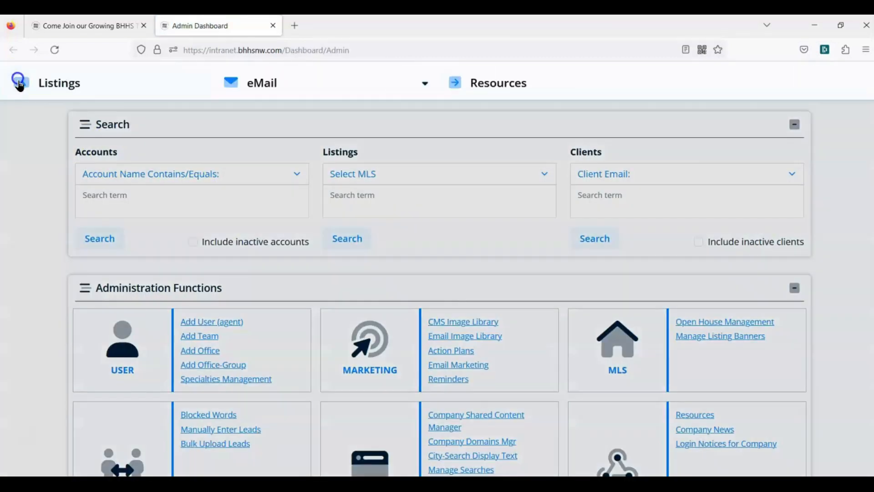
pyautogui.click(54, 122)
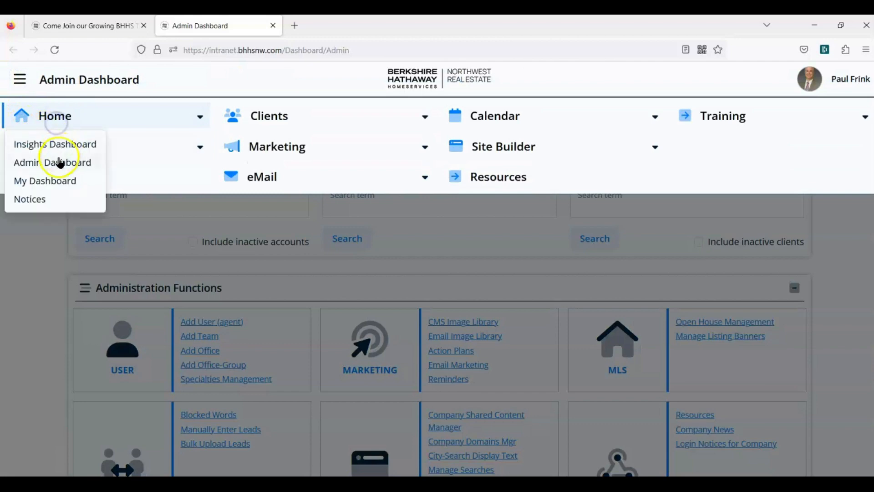
pyautogui.click(50, 180)
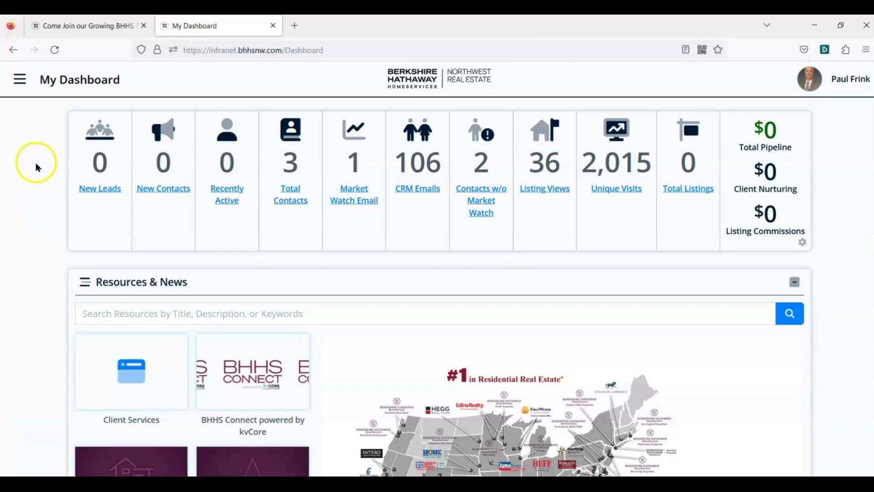
pyautogui.click(20, 82)
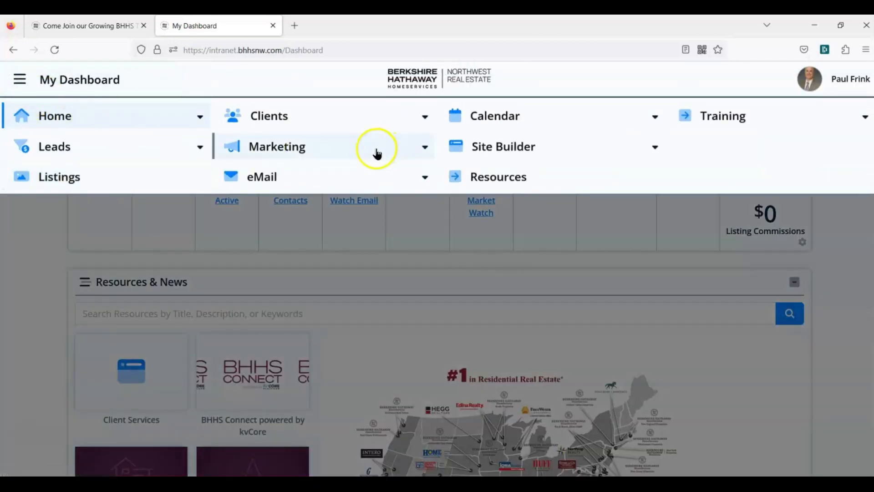
# Launch BHHS Resource Center from Resources > Single Sign On in a new tab
pyautogui.click(508, 182)
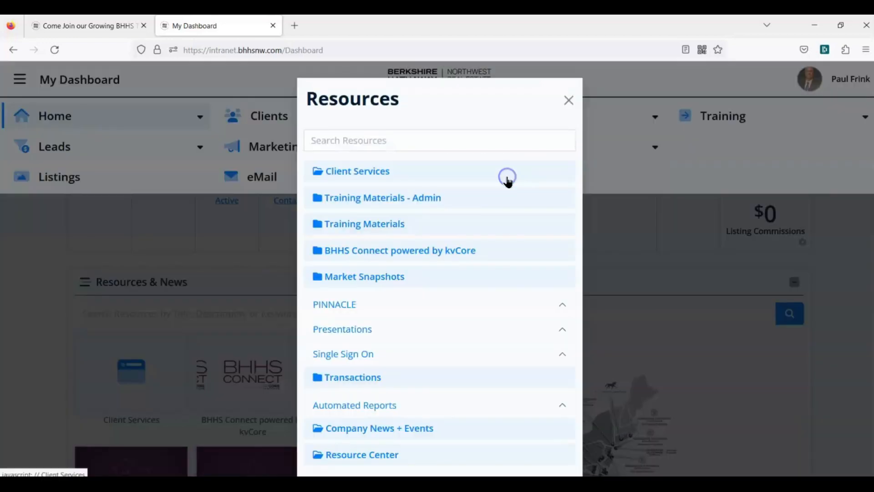
pyautogui.click(375, 362)
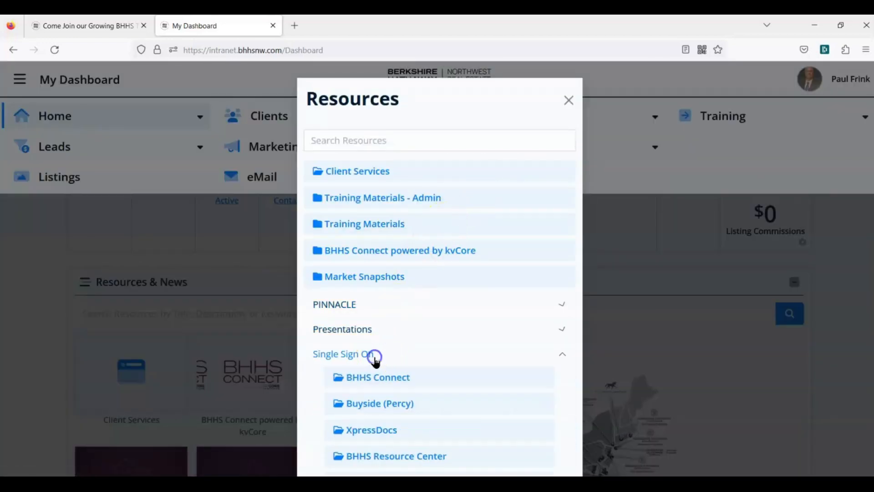
pyautogui.scroll(-6, 390, 360)
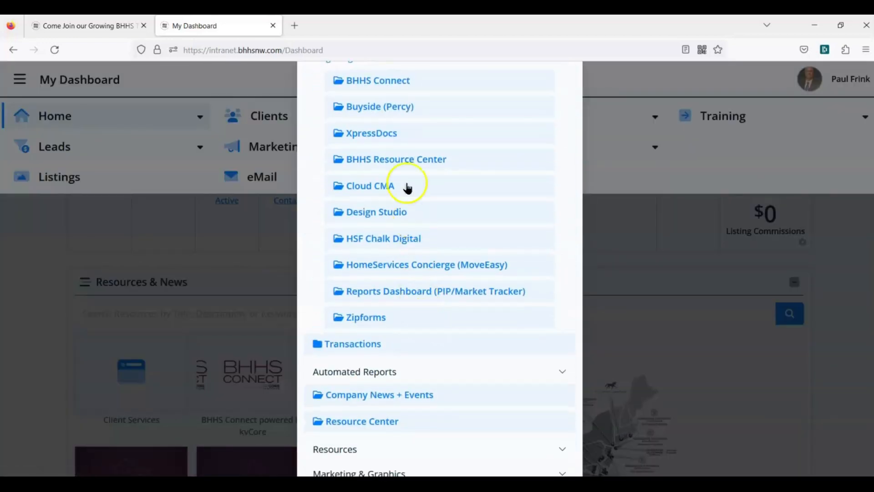
pyautogui.click(401, 158)
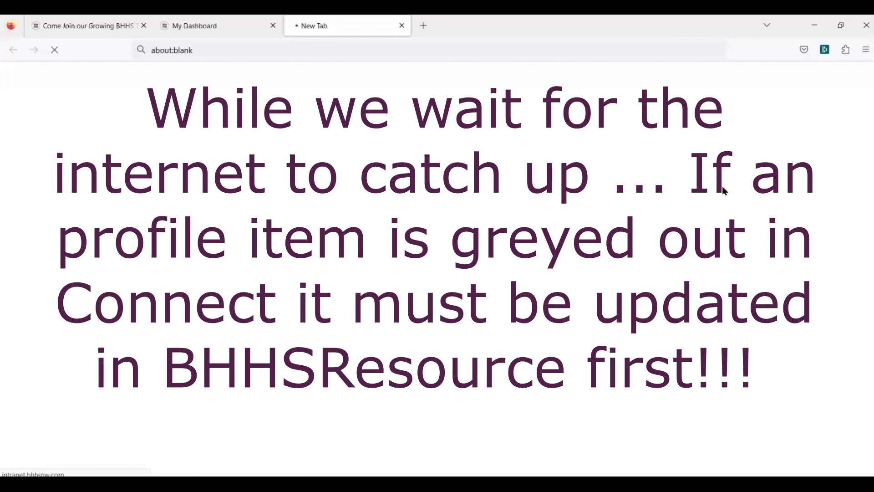
# Open My Profile from the account menu and edit the User Detail section
pyautogui.click(738, 91)
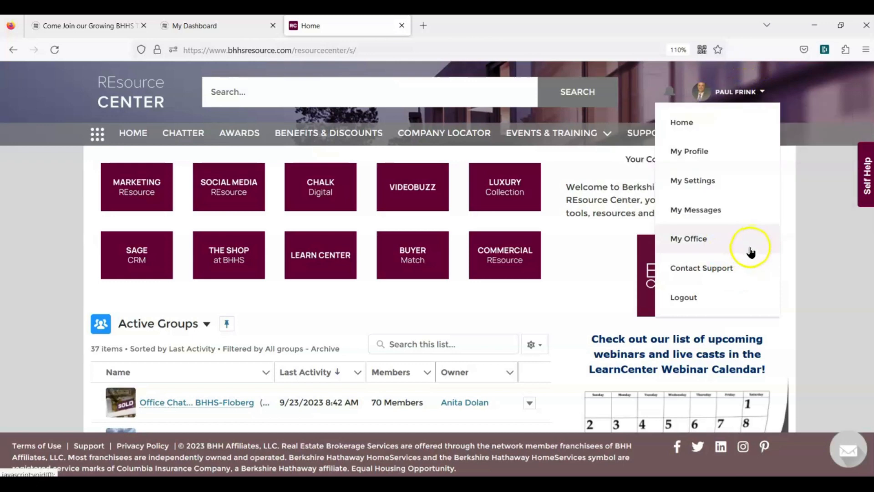
pyautogui.click(696, 155)
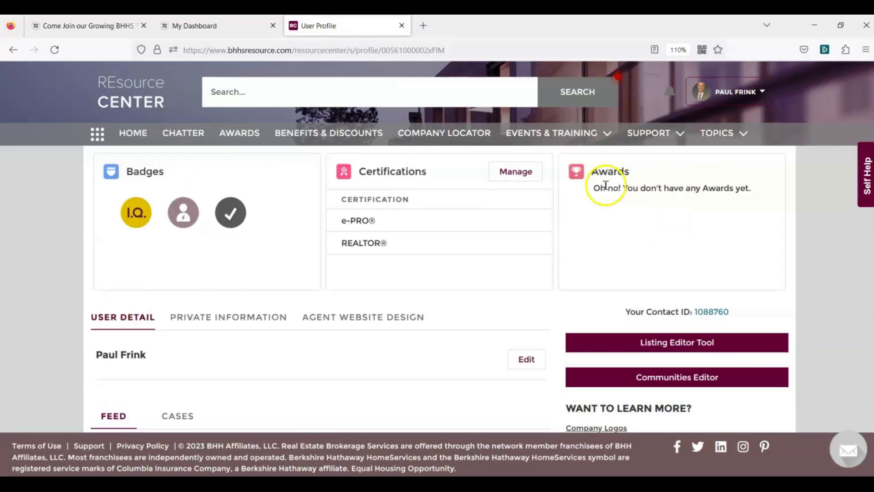
pyautogui.scroll(-4, 533, 227)
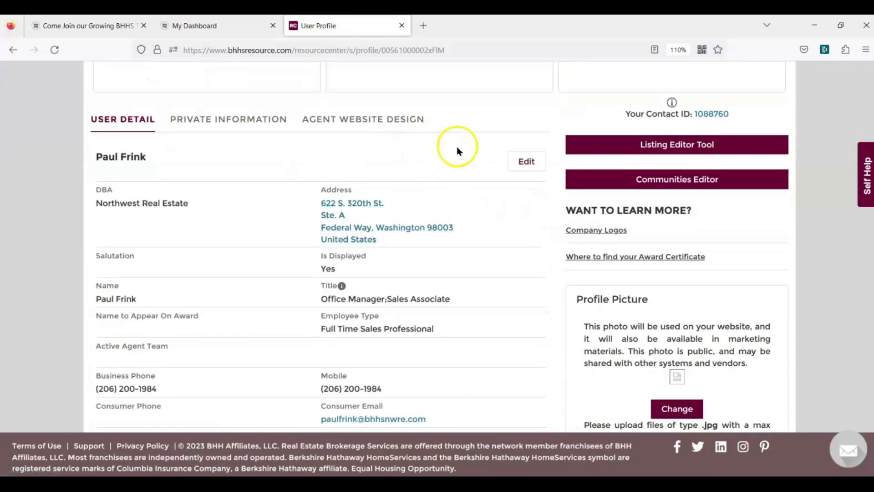
pyautogui.click(531, 164)
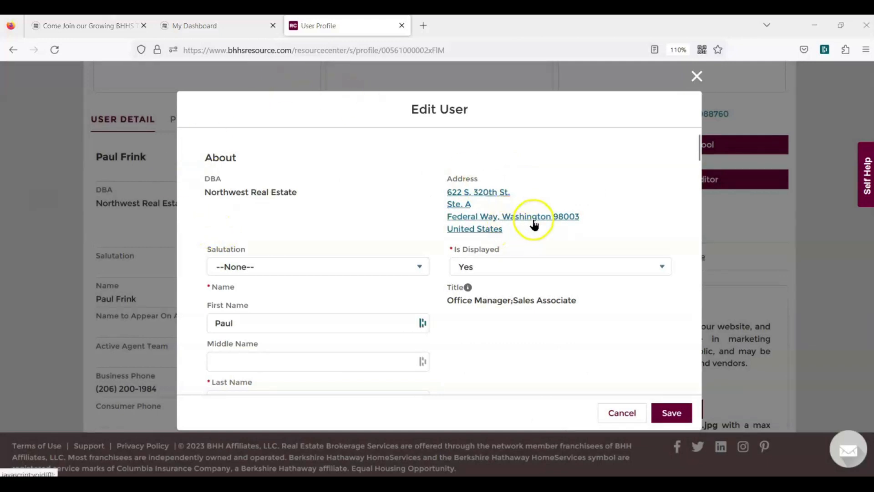
# Review the Business Phone and Mobile numbers in the Contact section, leaving them unchanged
pyautogui.scroll(-2, 534, 224)
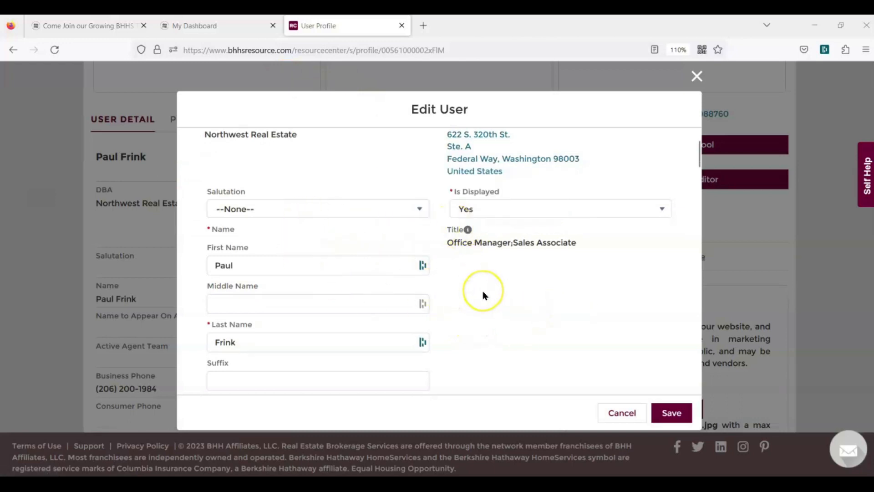
pyautogui.scroll(-2, 483, 295)
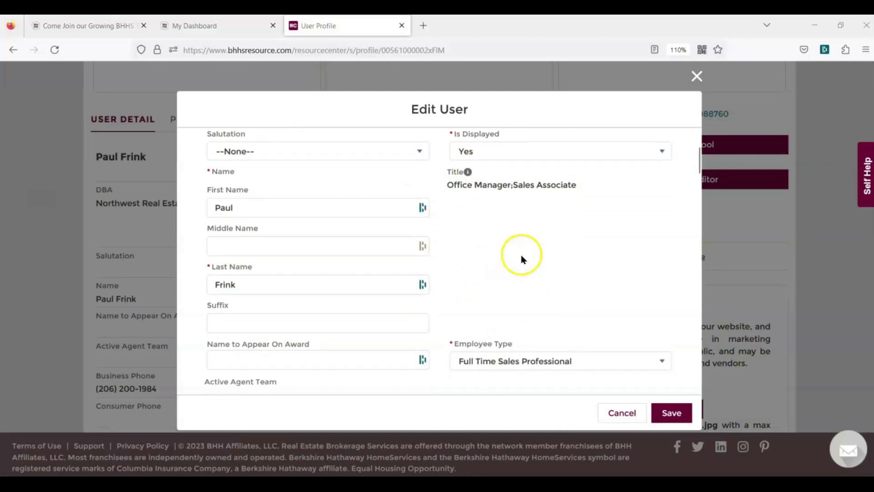
pyautogui.scroll(-2, 521, 255)
pyautogui.scroll(-4, 507, 209)
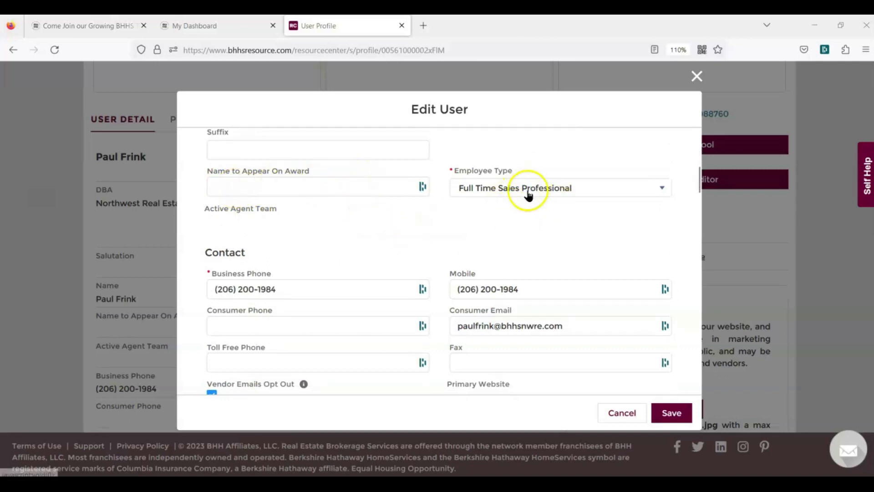
pyautogui.scroll(-2, 370, 201)
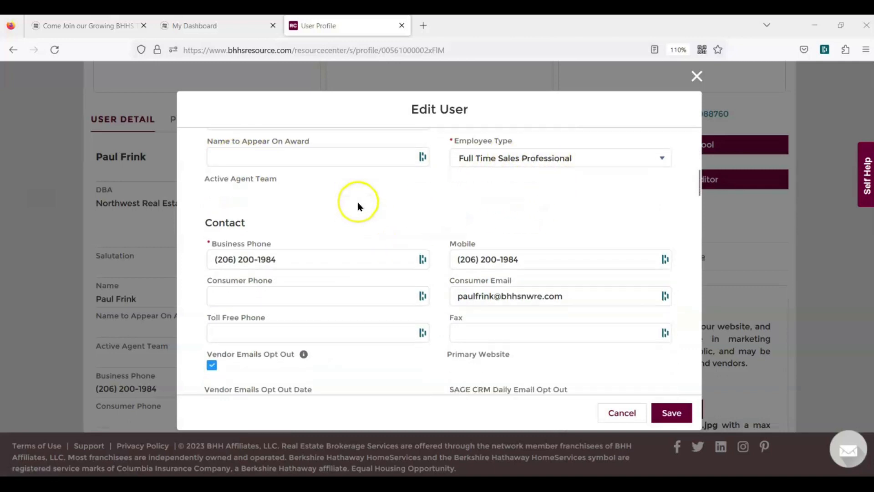
pyautogui.moveTo(299, 229); pyautogui.dragTo(214, 238)
pyautogui.click(352, 173)
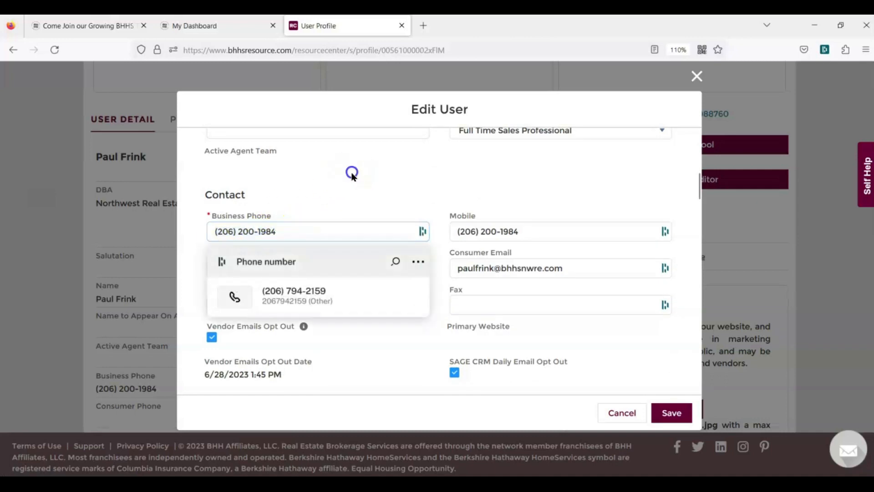
pyautogui.moveTo(296, 233); pyautogui.dragTo(220, 233)
pyautogui.click(334, 189)
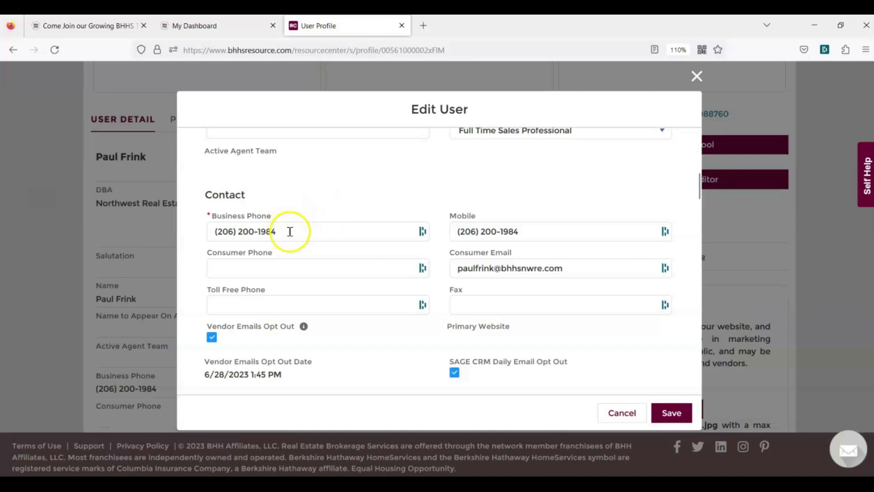
pyautogui.moveTo(523, 231); pyautogui.dragTo(443, 236)
pyautogui.click(397, 171)
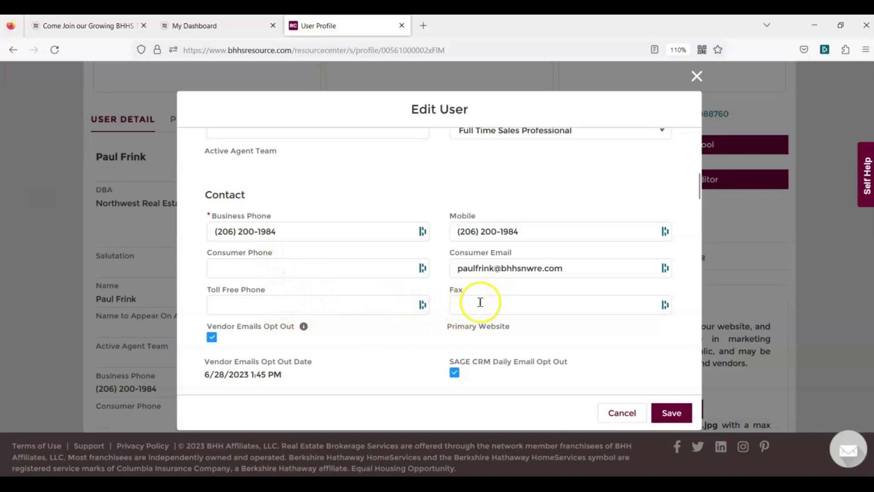
pyautogui.scroll(-3, 406, 318)
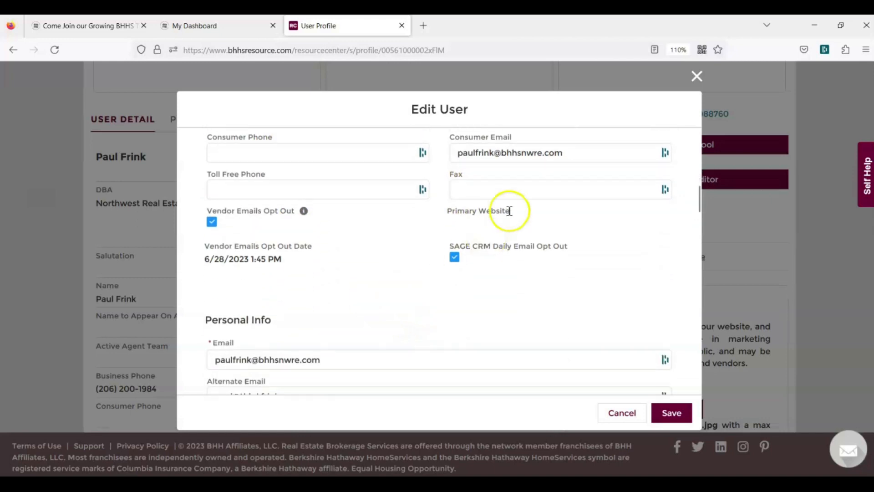
pyautogui.scroll(2, 510, 210)
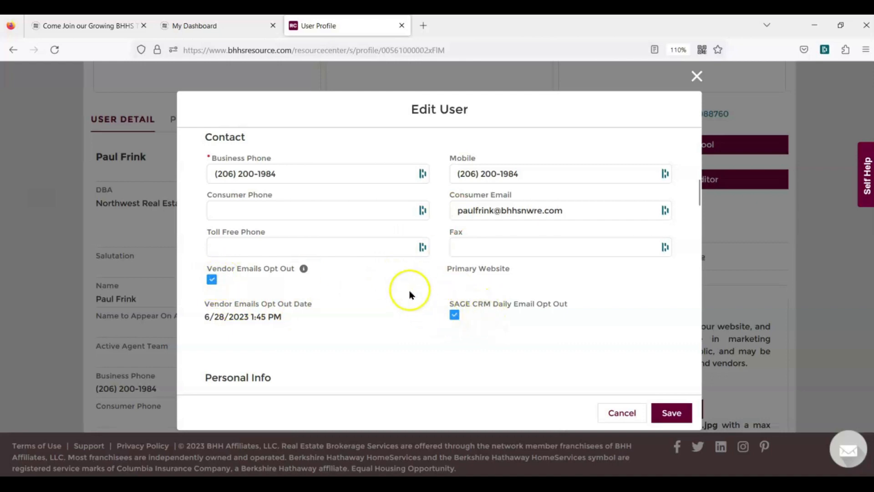
pyautogui.scroll(-3, 400, 279)
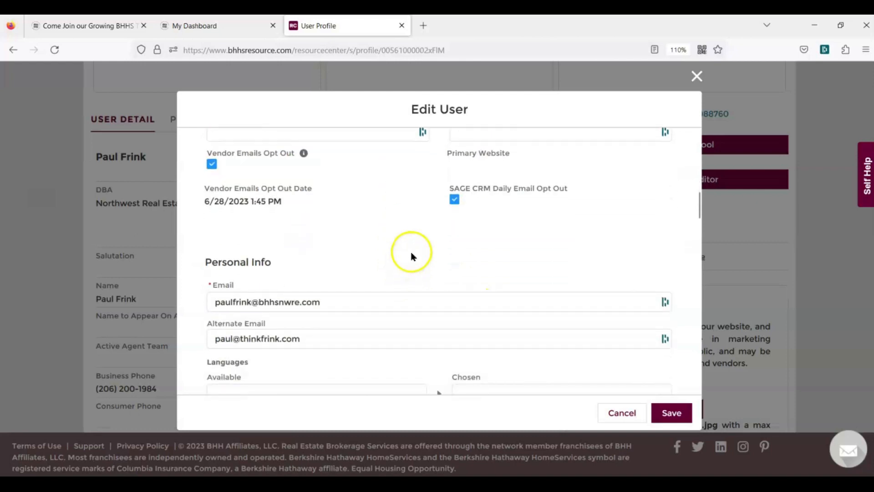
pyautogui.scroll(-2, 411, 255)
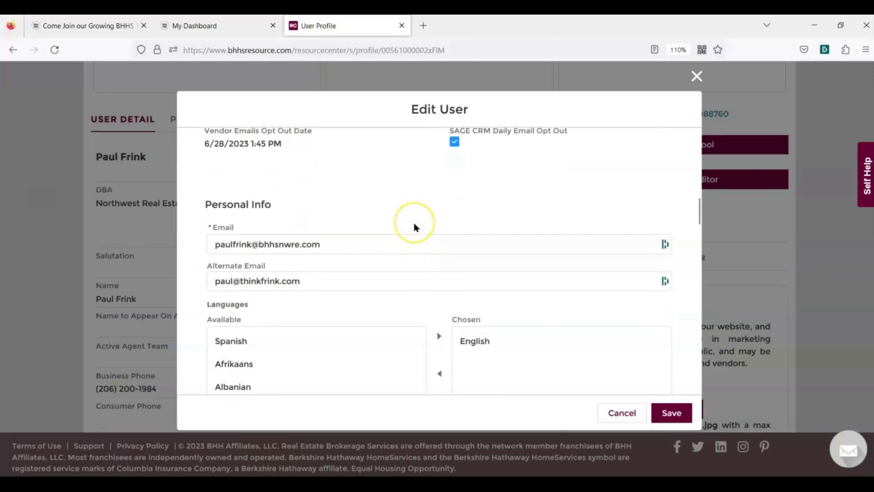
pyautogui.scroll(-2, 415, 226)
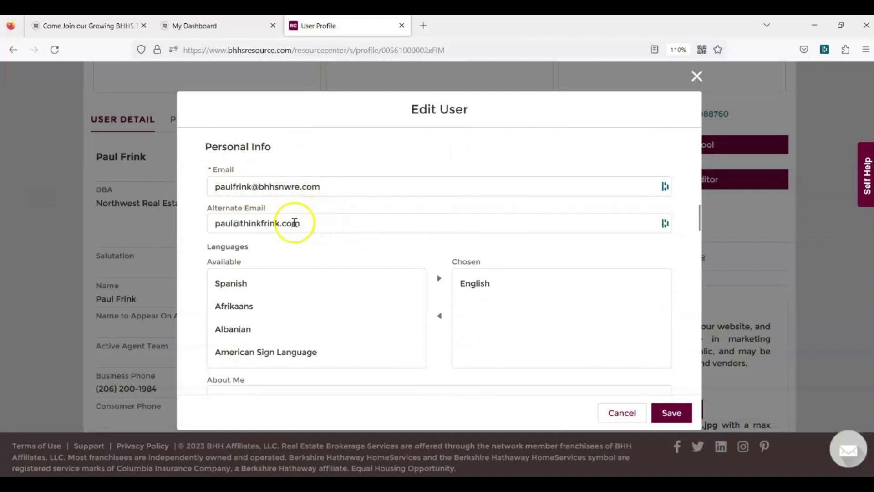
pyautogui.scroll(-2, 414, 199)
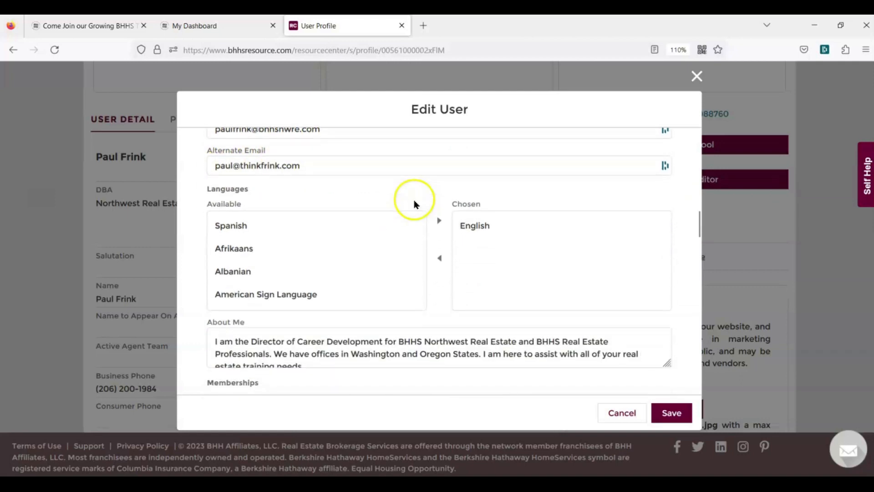
pyautogui.click(245, 227)
pyautogui.click(440, 221)
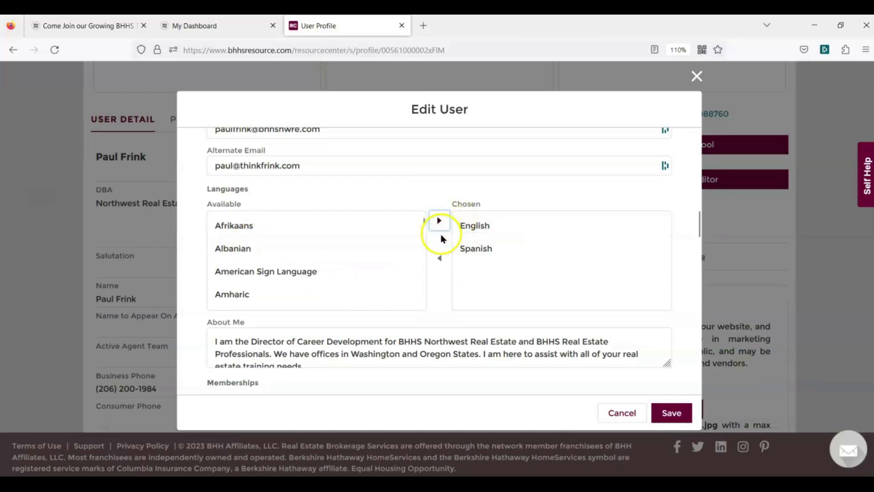
pyautogui.click(480, 255)
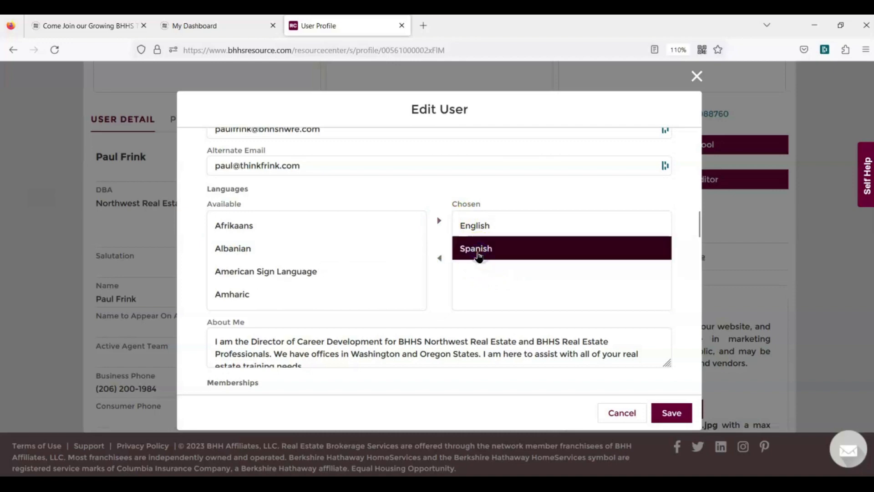
pyautogui.click(440, 259)
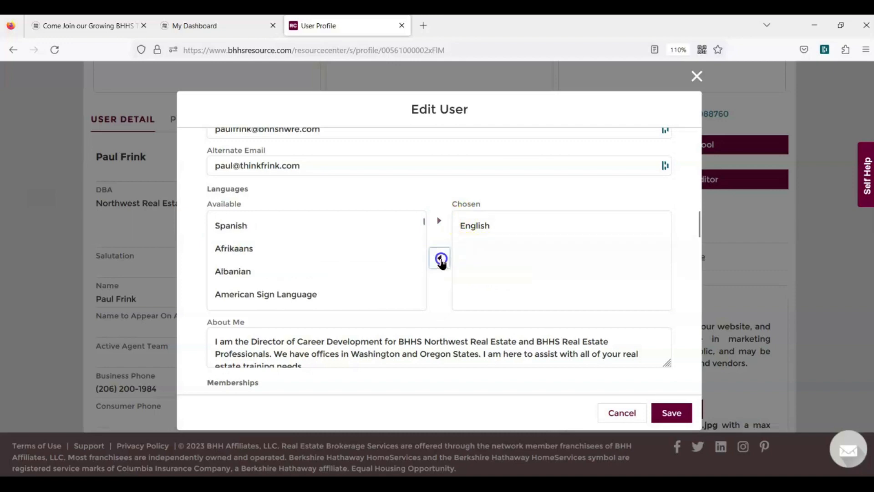
pyautogui.scroll(-2, 341, 245)
# Select all of the About Me bio text in the Edit User form
pyautogui.scroll(-2, 345, 243)
pyautogui.scroll(-4, 419, 312)
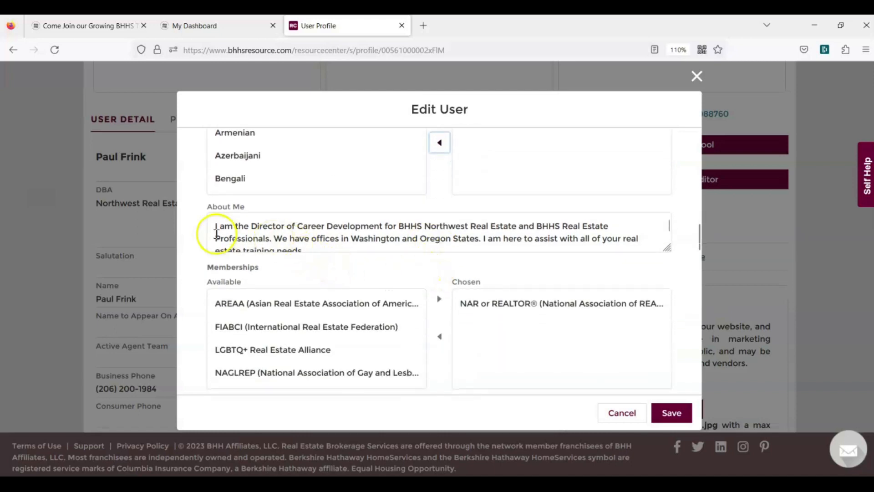
pyautogui.moveTo(217, 225); pyautogui.dragTo(397, 243)
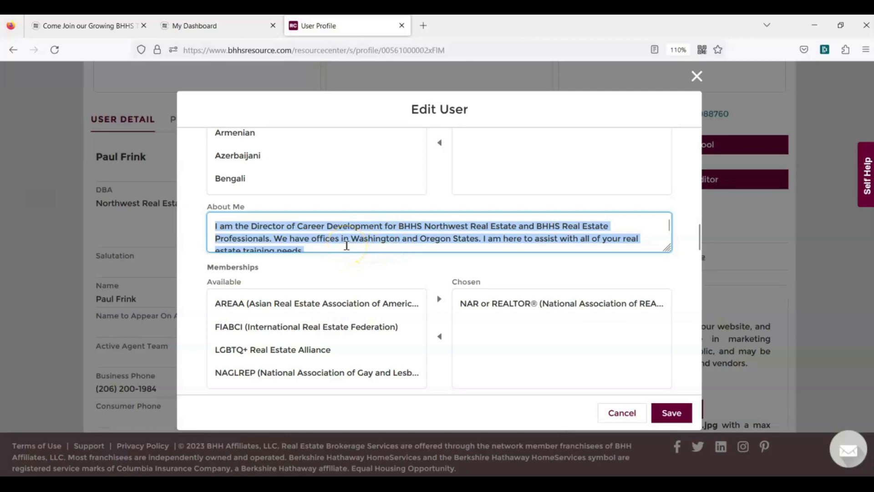
pyautogui.scroll(-1, 346, 245)
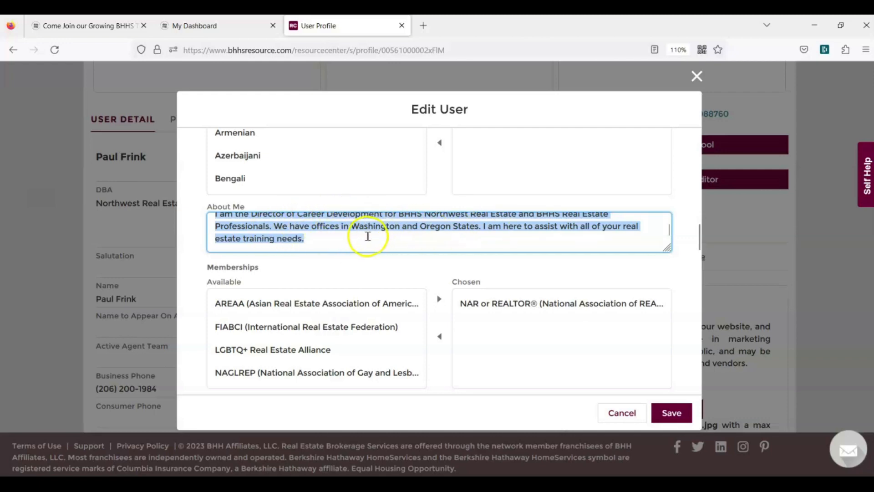
pyautogui.scroll(-1, 425, 219)
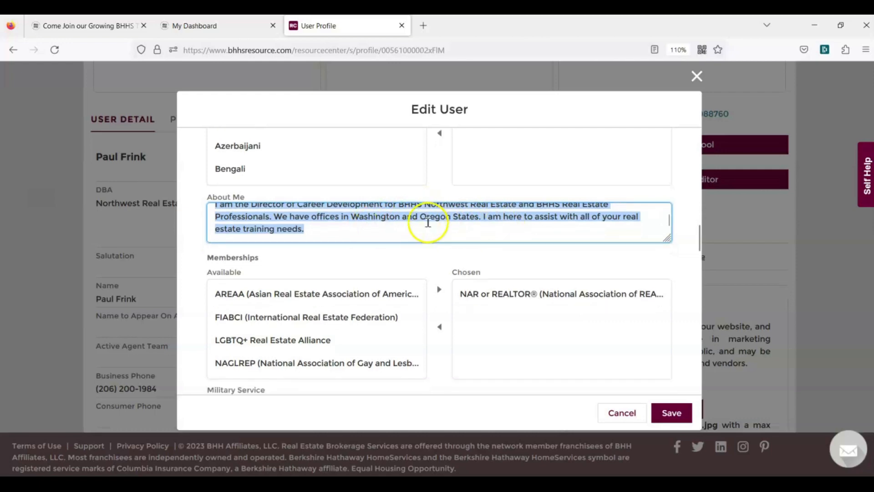
pyautogui.scroll(-1, 295, 252)
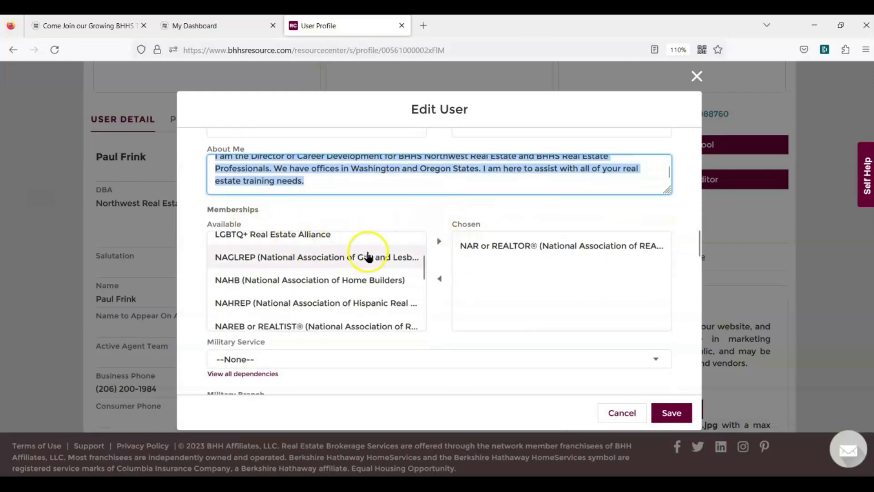
pyautogui.scroll(-1, 369, 257)
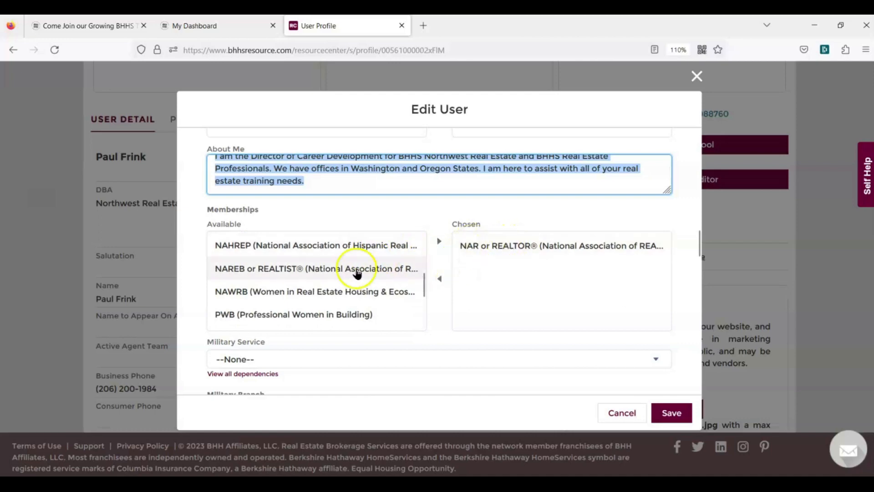
pyautogui.scroll(-2, 343, 273)
pyautogui.scroll(-3, 345, 273)
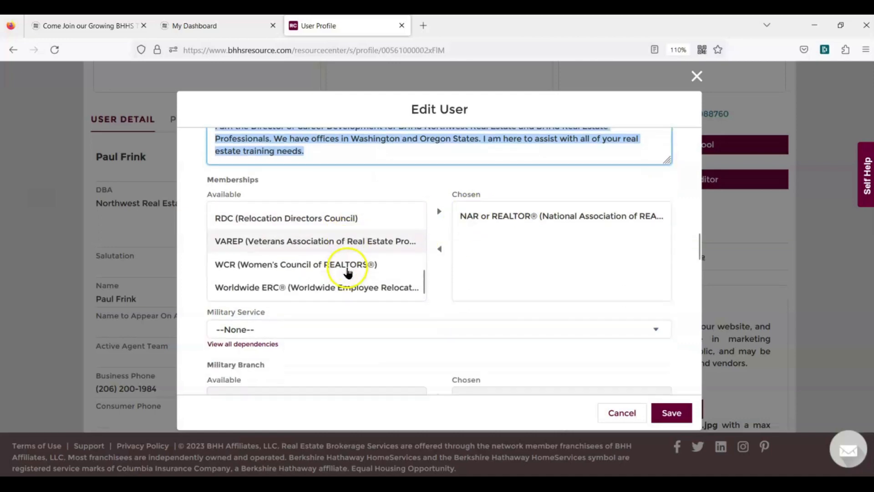
pyautogui.scroll(-1, 389, 219)
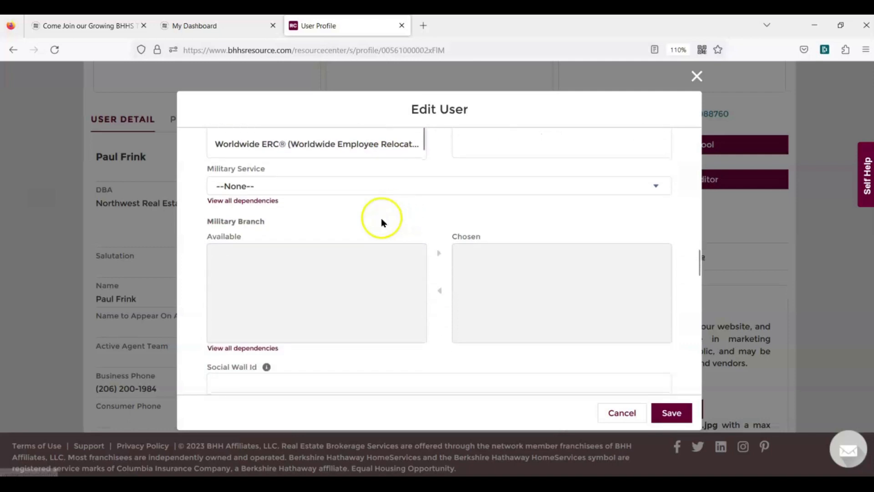
pyautogui.click(313, 188)
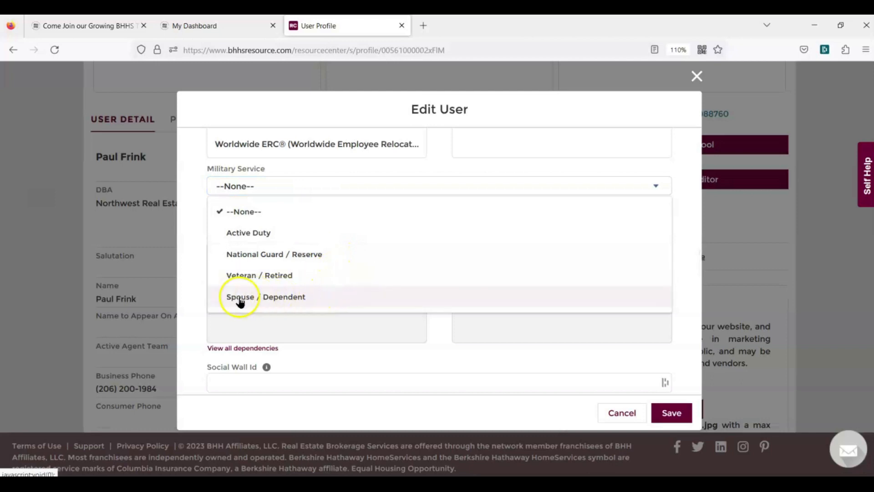
pyautogui.click(351, 188)
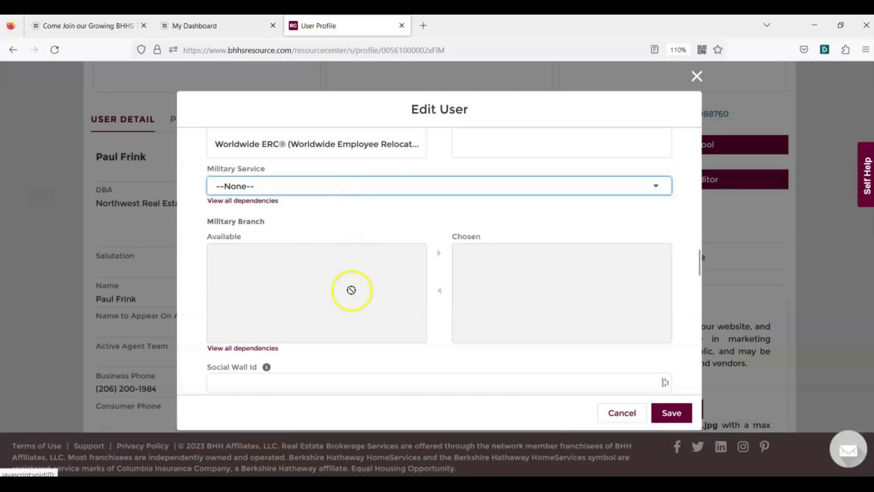
pyautogui.scroll(-5, 299, 290)
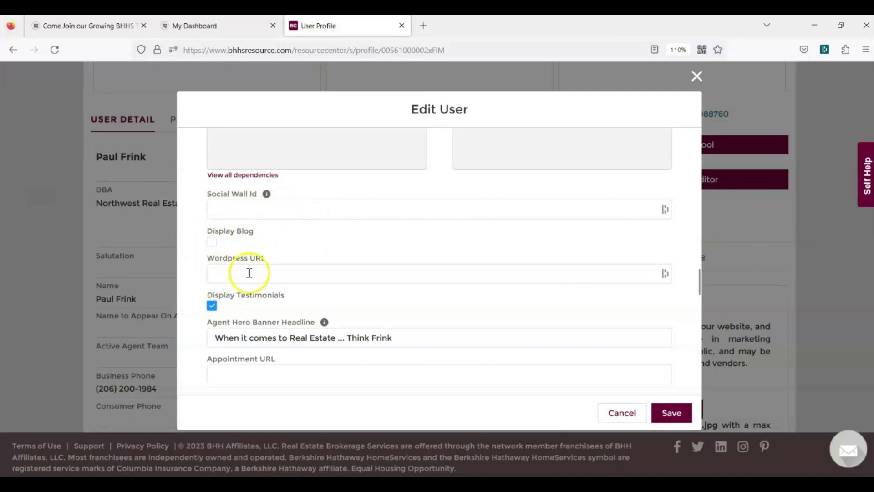
pyautogui.scroll(-2, 428, 205)
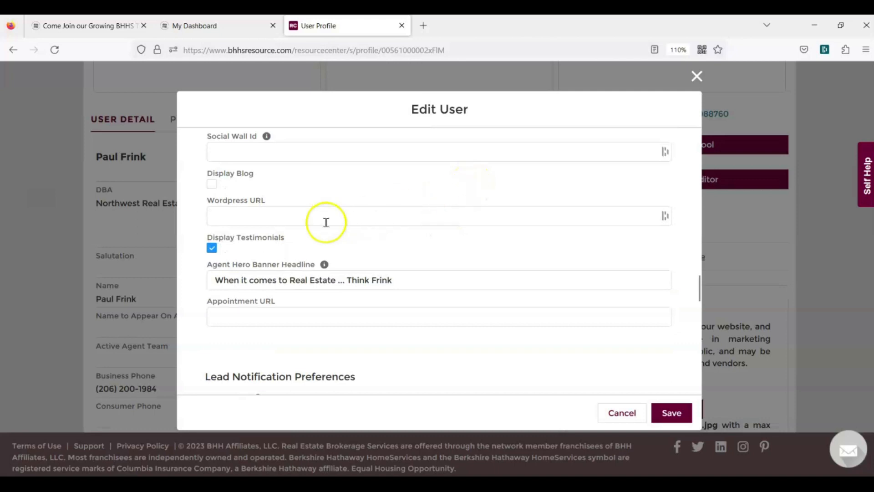
pyautogui.scroll(-2, 306, 213)
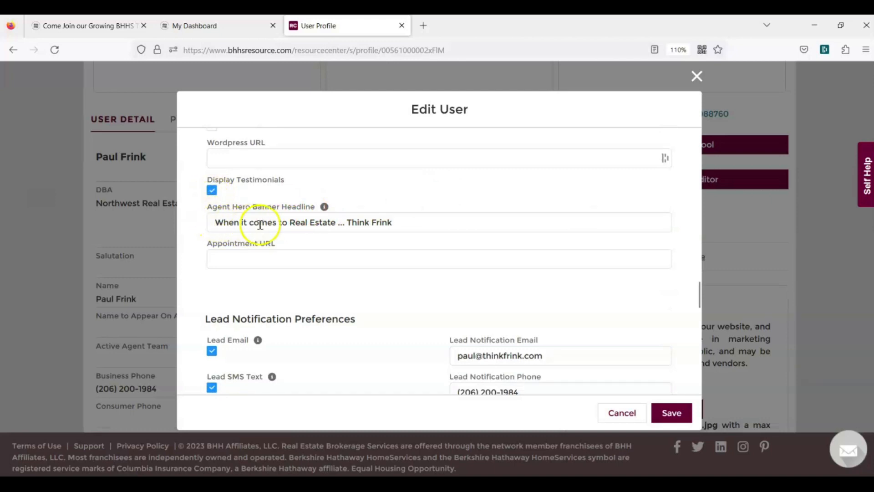
pyautogui.moveTo(404, 223); pyautogui.dragTo(214, 226)
pyautogui.click(450, 196)
pyautogui.click(444, 204)
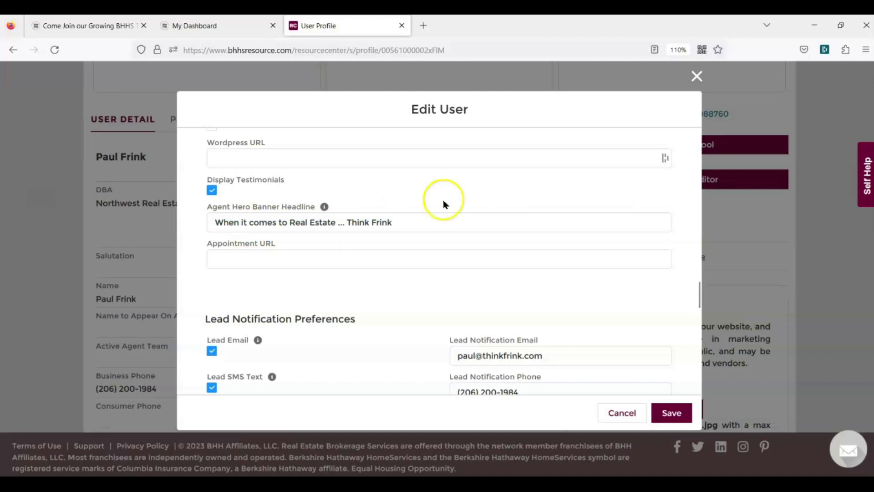
pyautogui.click(419, 221)
pyautogui.click(479, 189)
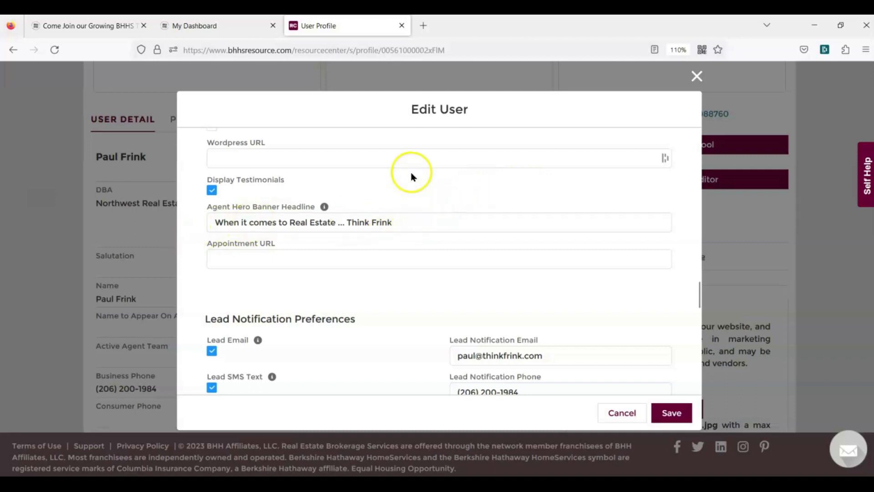
pyautogui.scroll(-1, 412, 176)
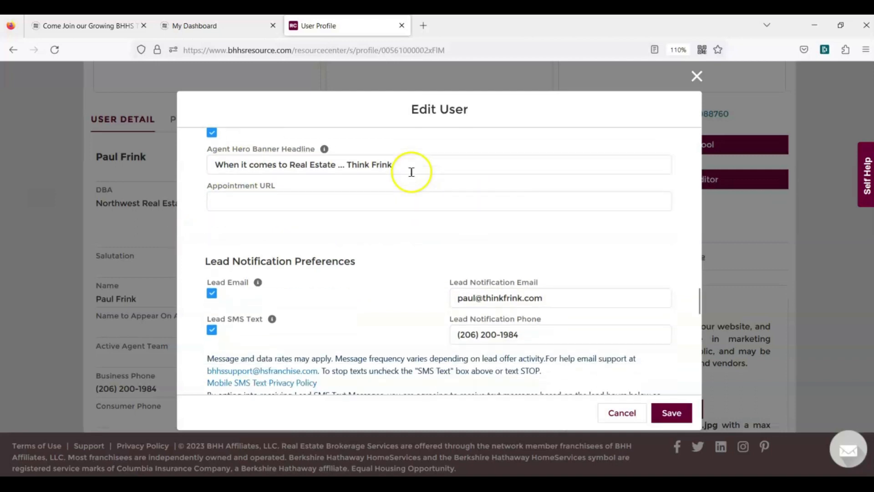
pyautogui.click(240, 201)
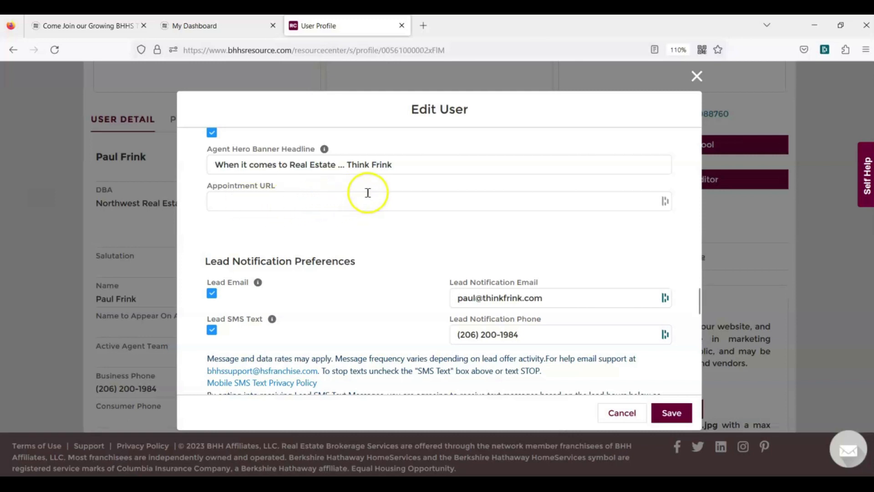
pyautogui.scroll(-2, 383, 194)
pyautogui.scroll(-2, 384, 194)
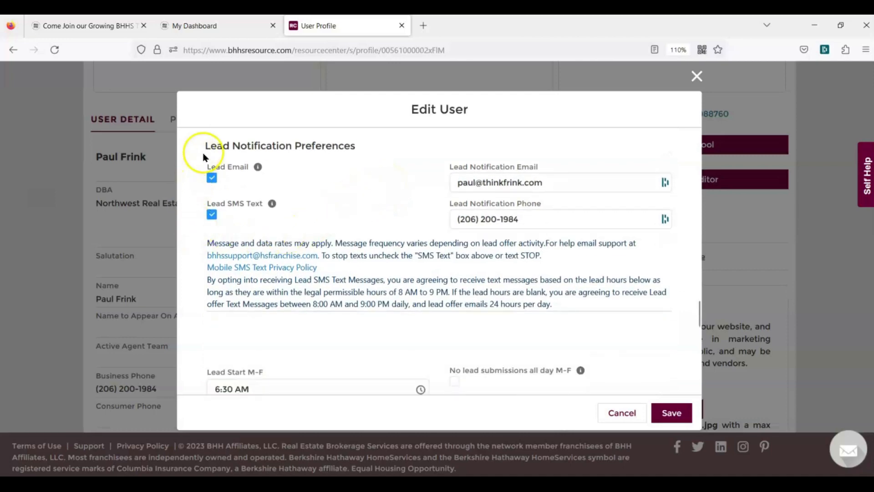
# Change the Lead Notification Email to the agent's company-domain address
pyautogui.click(478, 182)
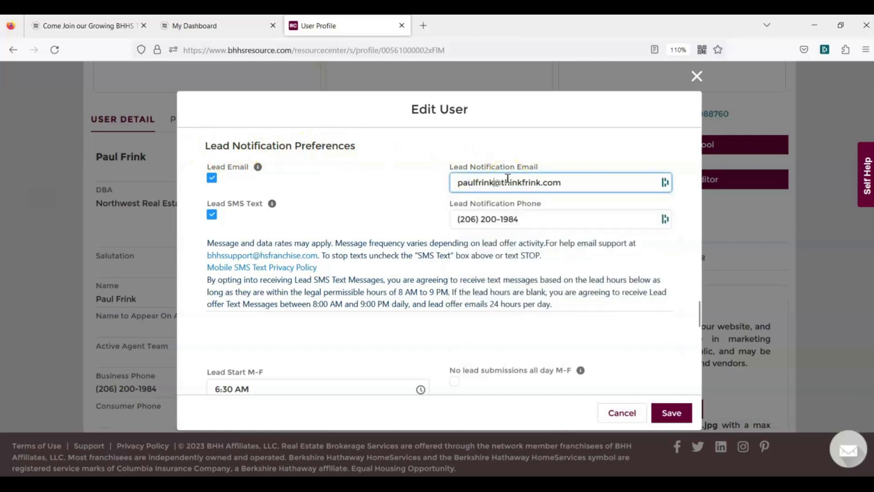
pyautogui.moveTo(565, 182); pyautogui.dragTo(508, 182)
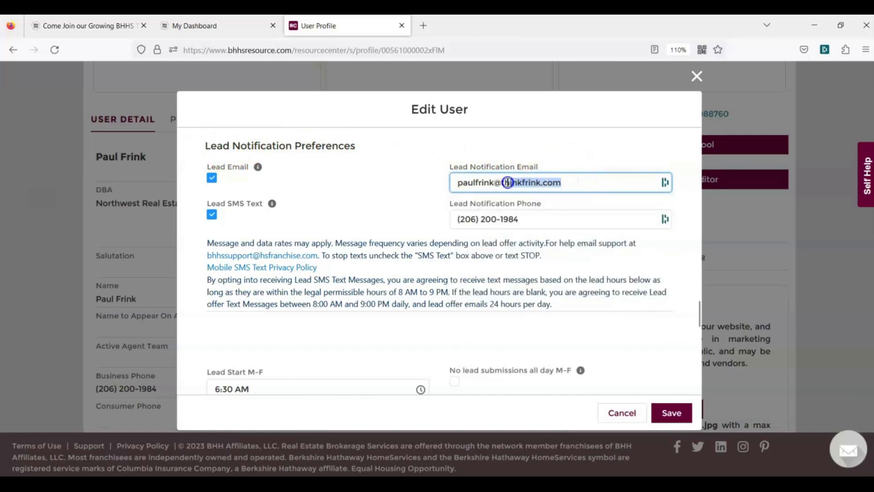
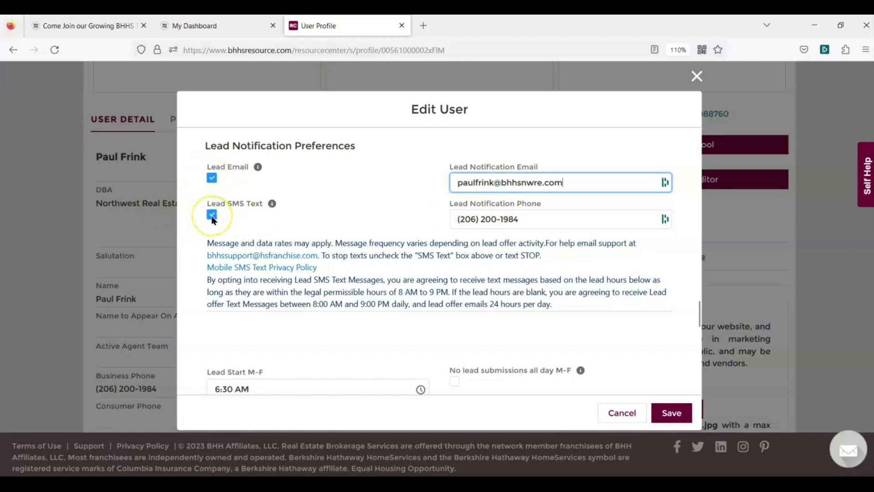
# Check the Lead Notification Phone and move down to the Social Media URLs
pyautogui.click(555, 219)
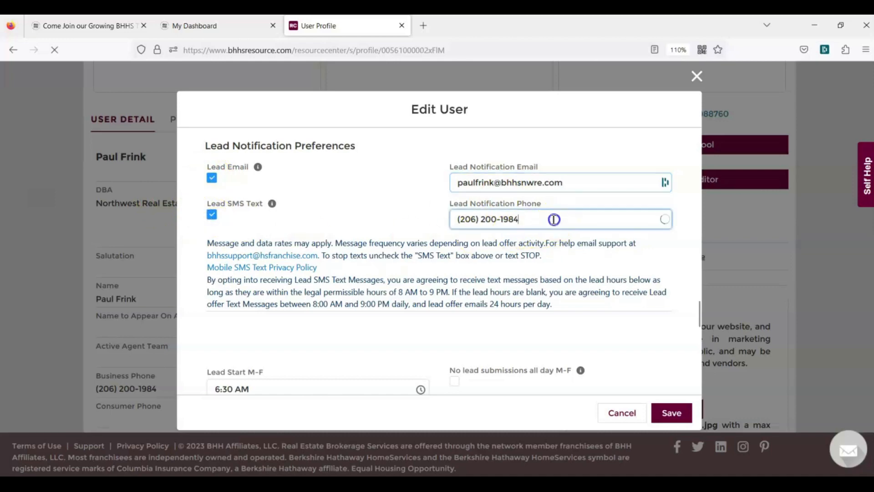
pyautogui.click(395, 178)
pyautogui.scroll(-4, 395, 177)
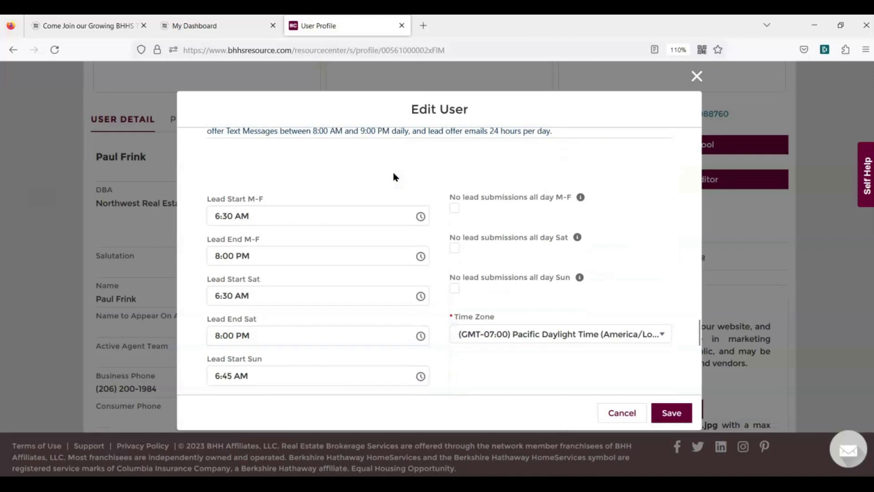
pyautogui.scroll(-2, 394, 178)
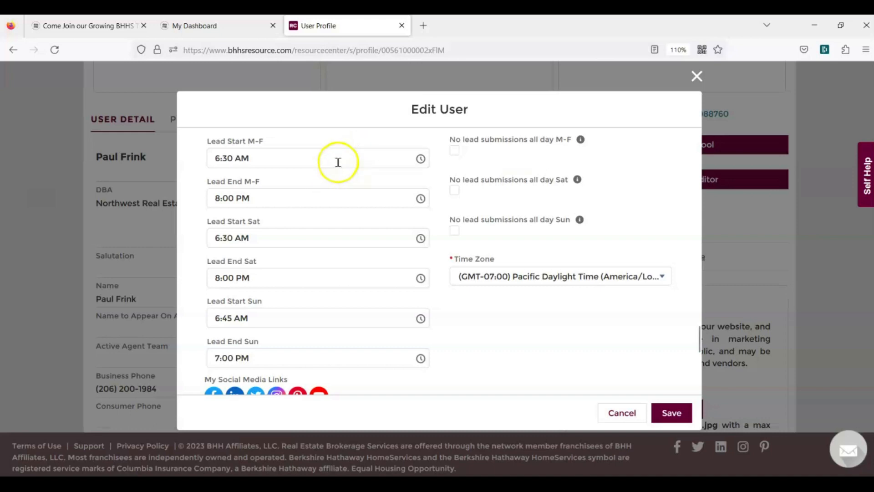
pyautogui.scroll(-5, 337, 164)
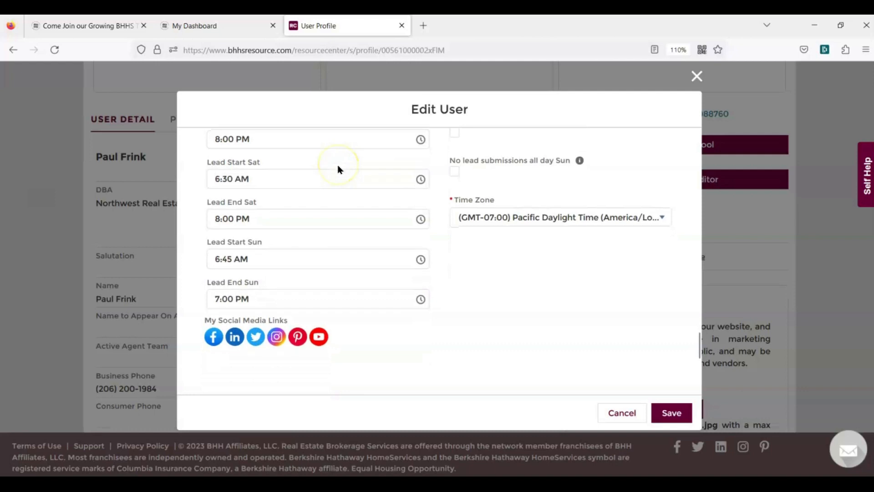
pyautogui.scroll(-6, 340, 171)
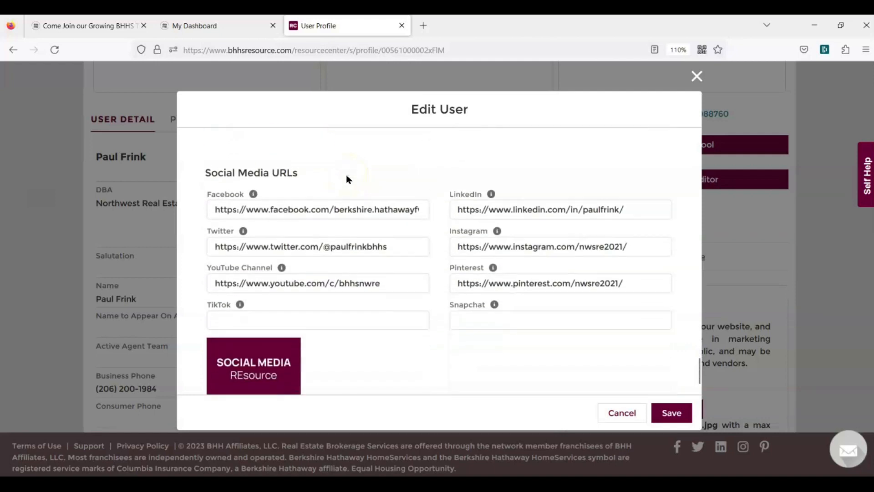
pyautogui.scroll(2, 346, 179)
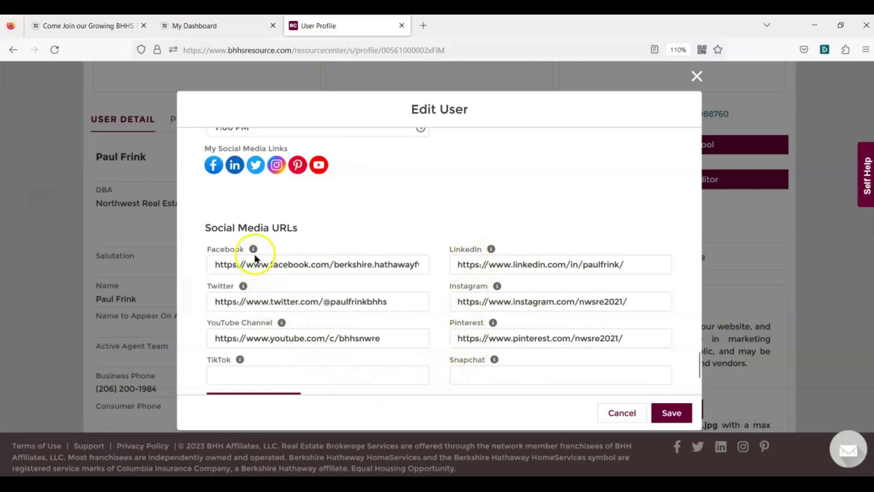
pyautogui.moveTo(254, 250)
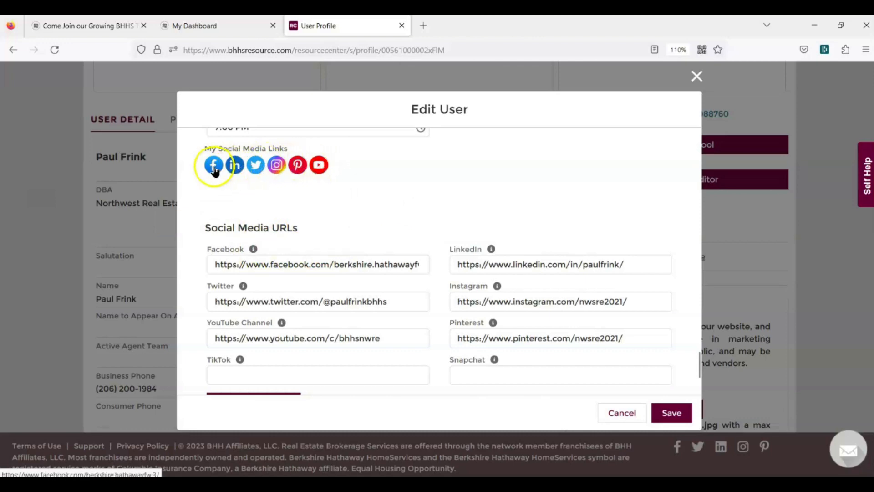
pyautogui.scroll(-2, 429, 185)
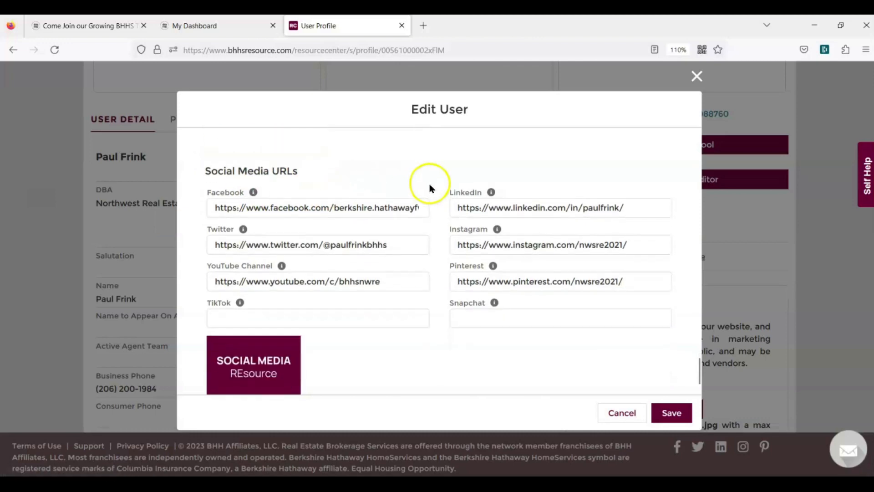
pyautogui.scroll(-1, 430, 188)
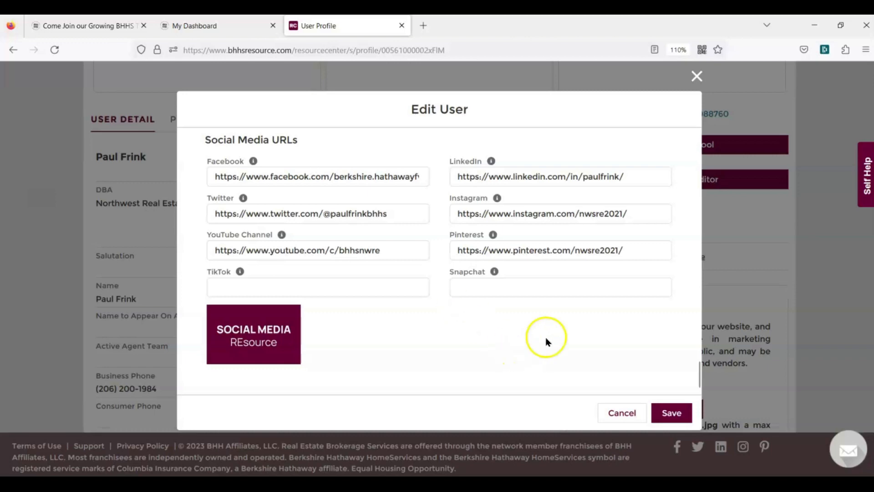
pyautogui.scroll(2, 560, 328)
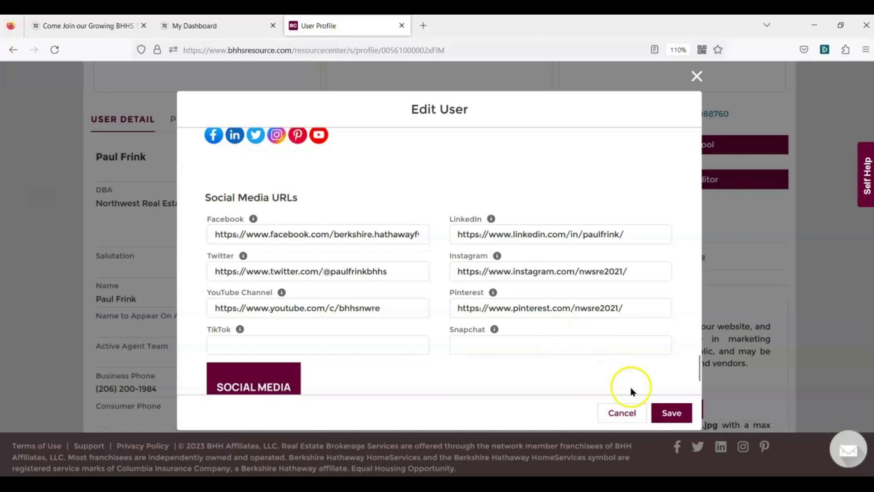
# Save the profile and review its social media links and MLS & Licenses entries
pyautogui.click(681, 419)
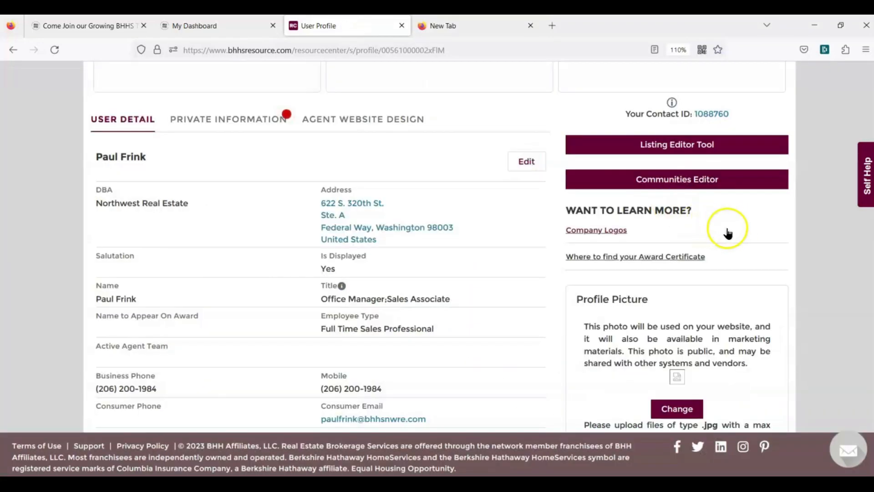
pyautogui.scroll(-5, 728, 231)
pyautogui.scroll(-15, 729, 227)
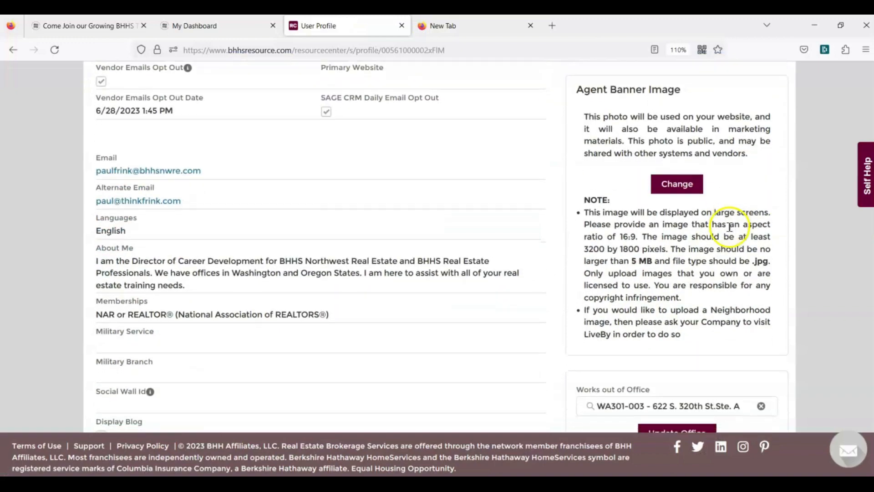
pyautogui.scroll(-7, 729, 231)
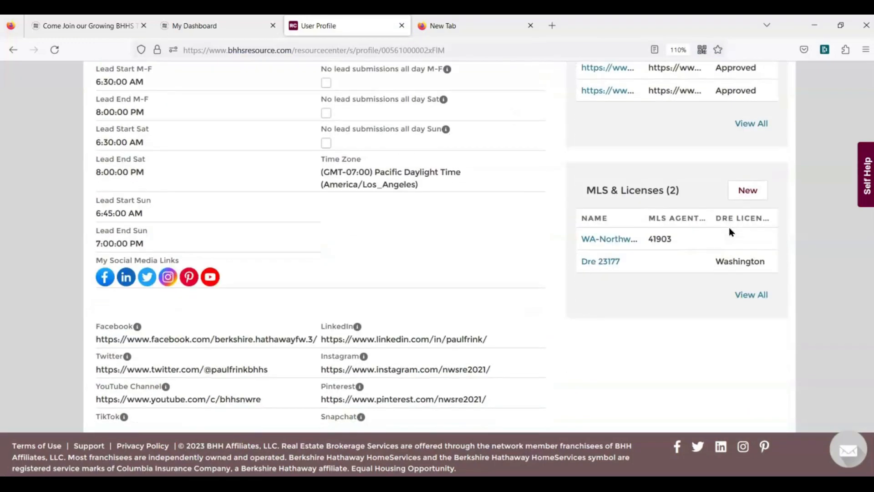
pyautogui.moveTo(581, 195); pyautogui.dragTo(660, 191)
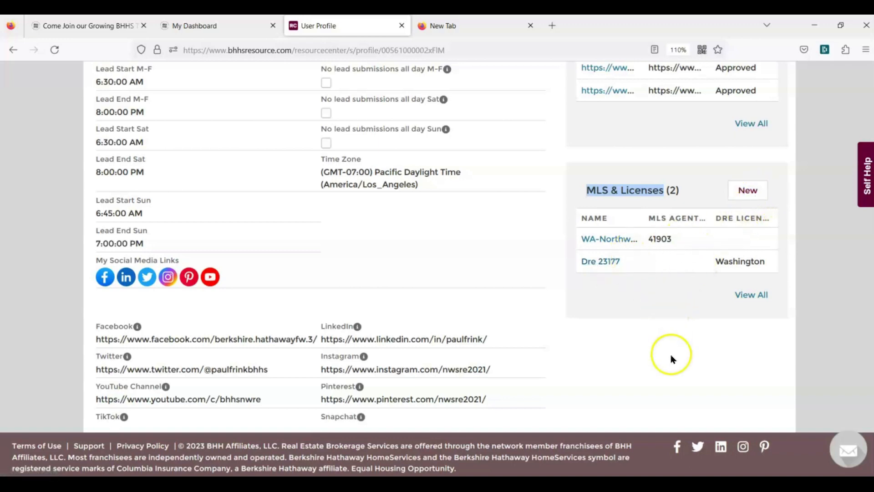
pyautogui.click(657, 368)
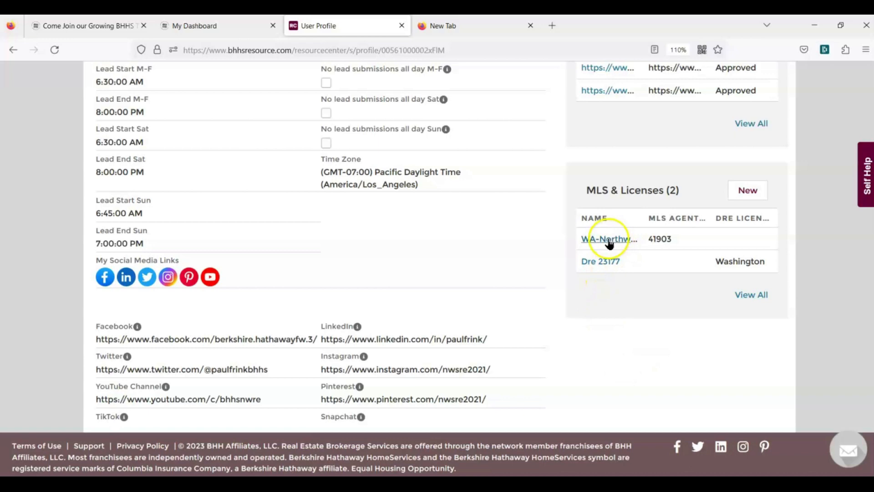
pyautogui.click(749, 191)
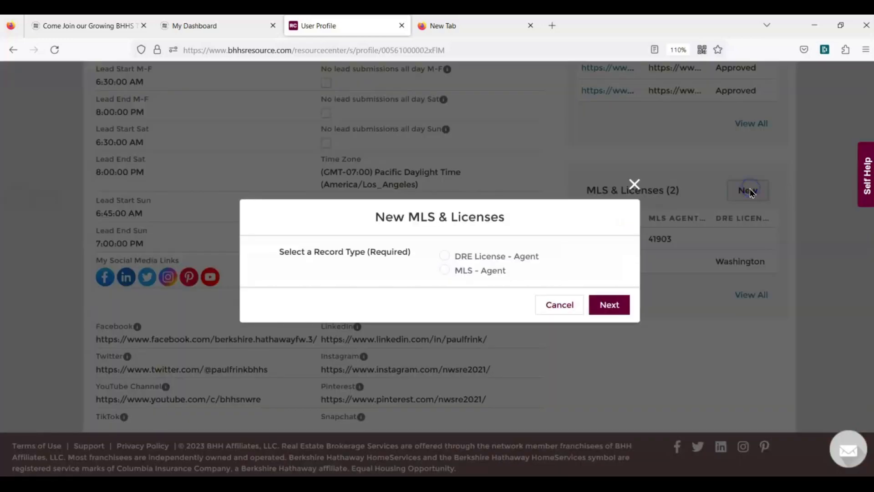
pyautogui.click(446, 270)
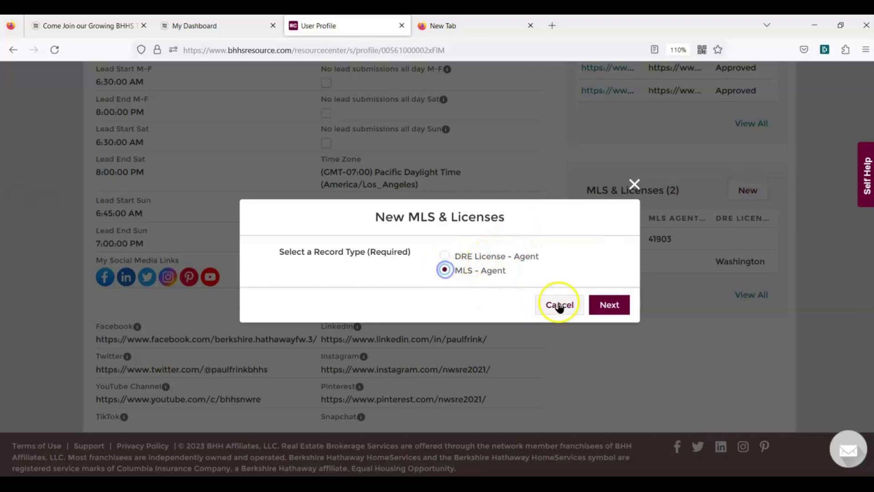
pyautogui.click(609, 304)
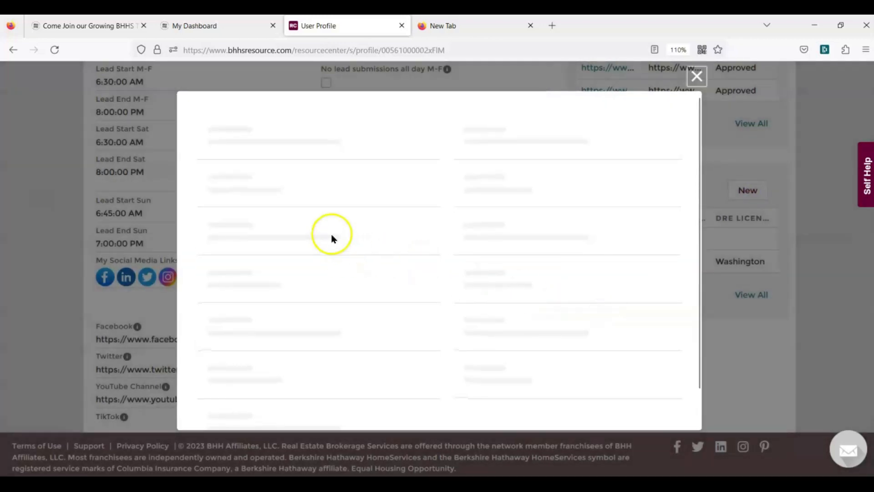
pyautogui.click(314, 269)
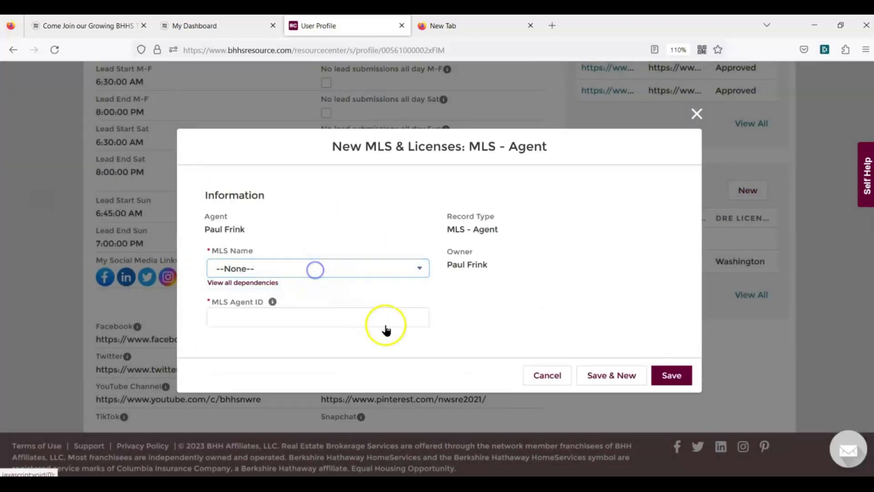
pyautogui.scroll(-5, 363, 296)
pyautogui.scroll(-20, 345, 260)
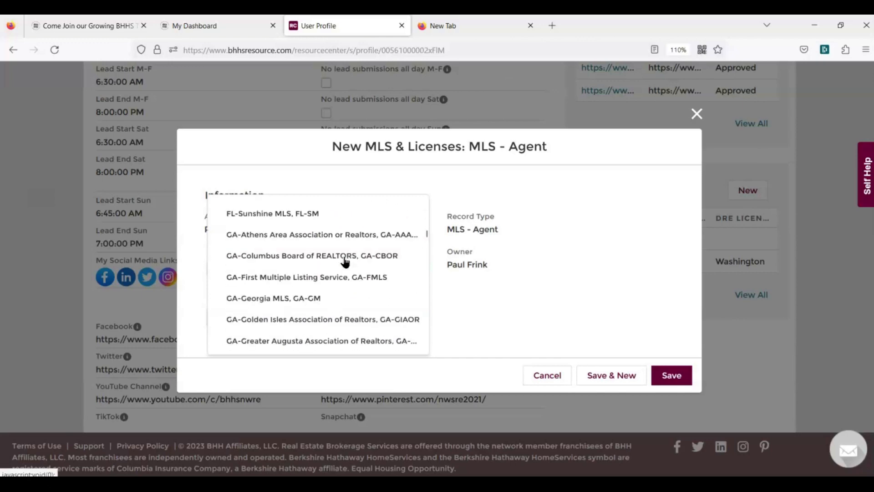
pyautogui.scroll(-15, 345, 262)
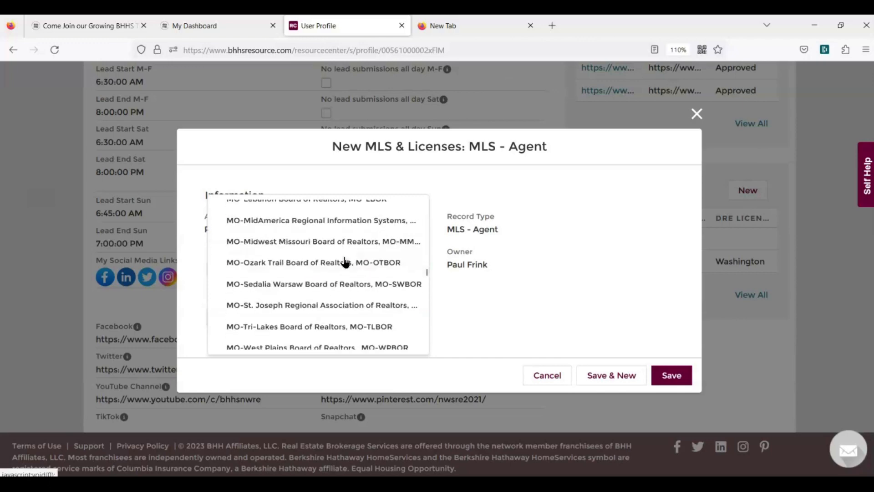
pyautogui.scroll(-20, 345, 261)
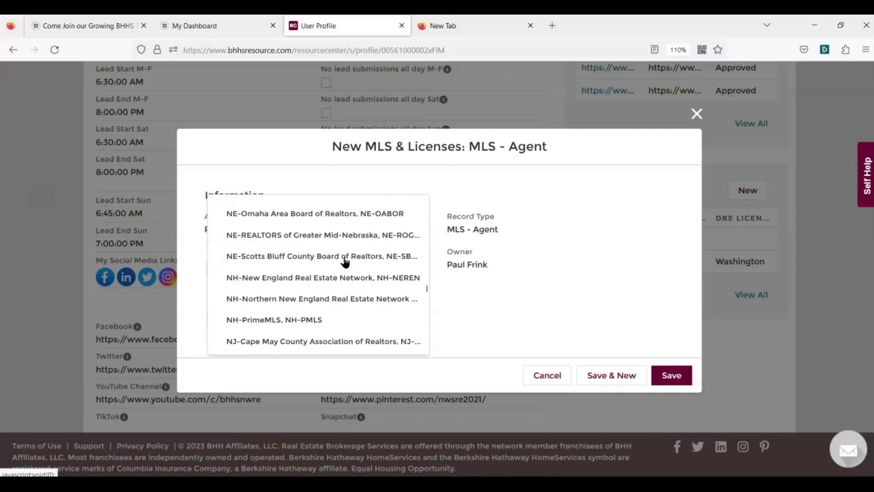
pyautogui.scroll(-20, 344, 260)
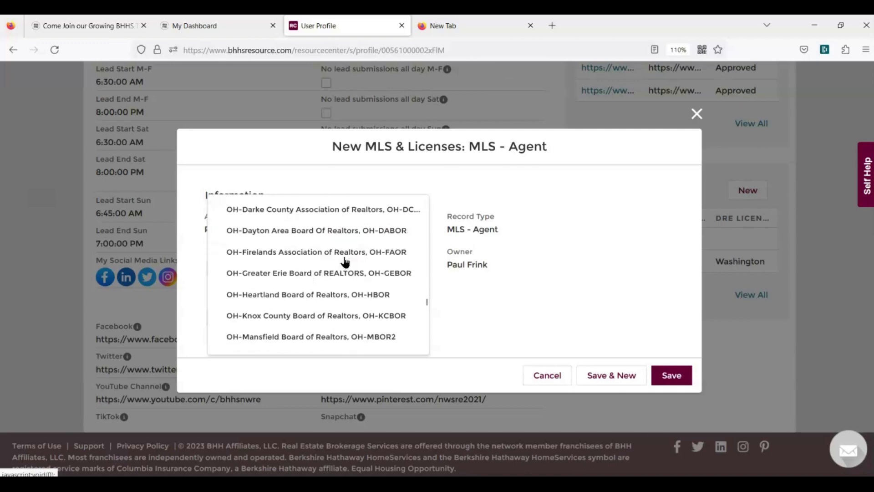
pyautogui.scroll(-6, 345, 261)
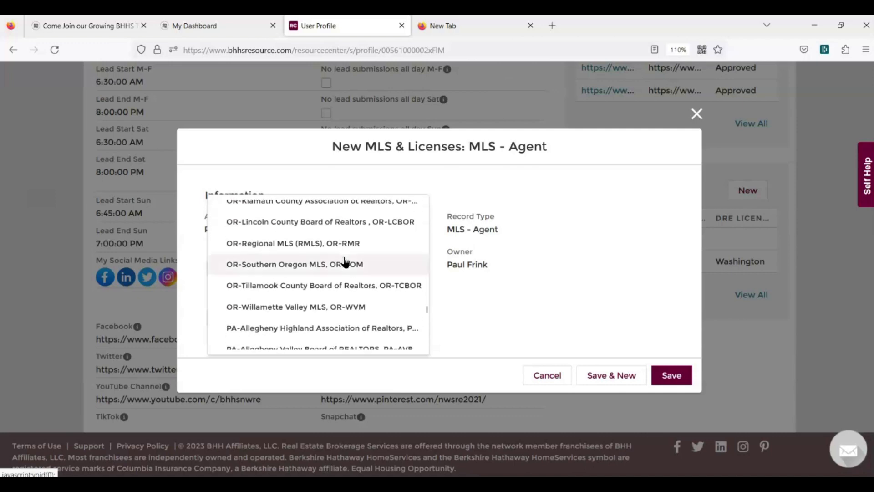
pyautogui.scroll(3, 344, 262)
pyautogui.scroll(-5, 345, 262)
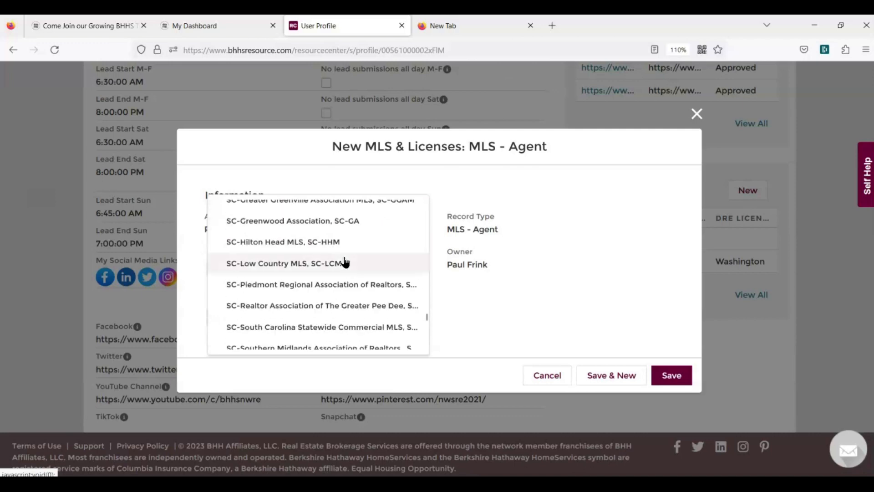
pyautogui.scroll(-20, 345, 262)
pyautogui.click(586, 290)
pyautogui.click(240, 317)
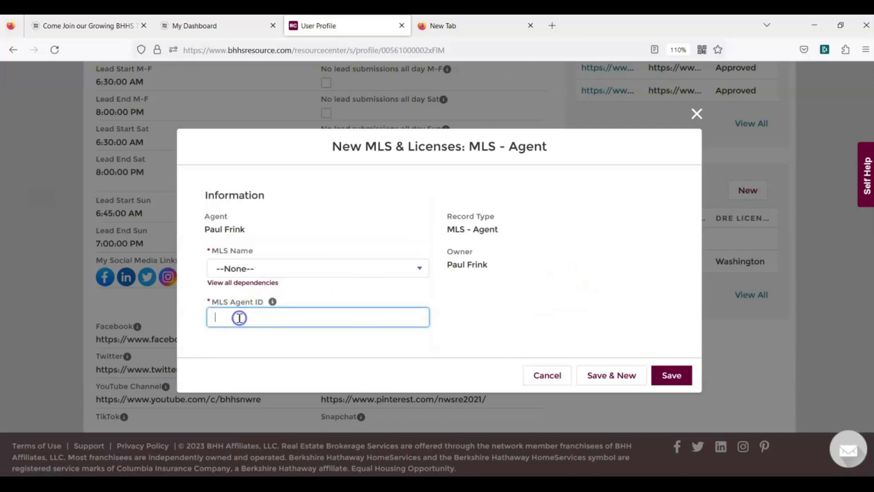
pyautogui.click(246, 315)
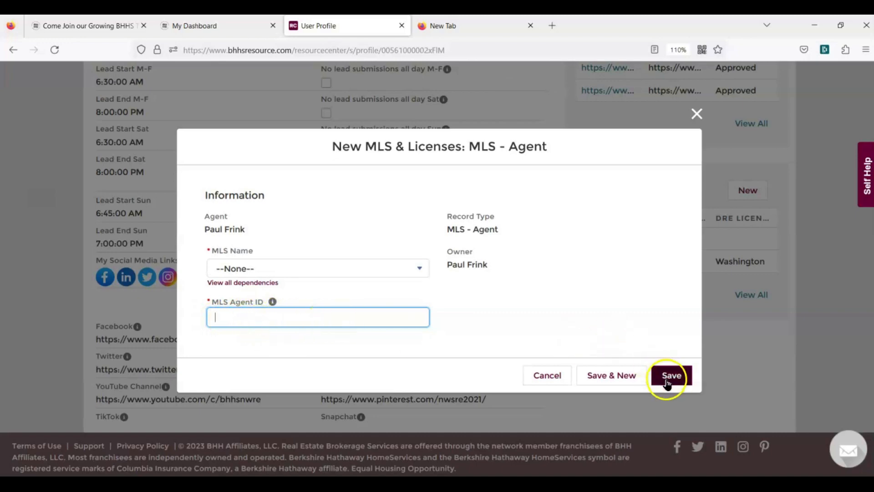
pyautogui.click(547, 376)
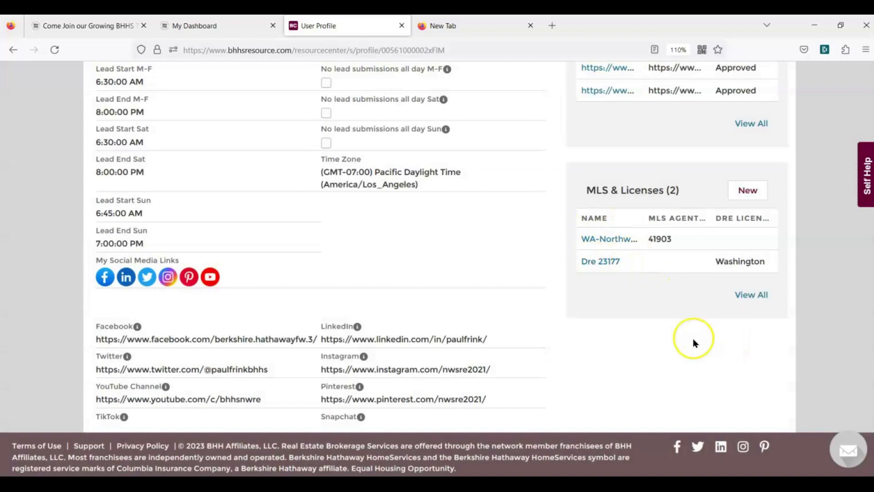
pyautogui.scroll(15, 693, 341)
pyautogui.scroll(7, 693, 340)
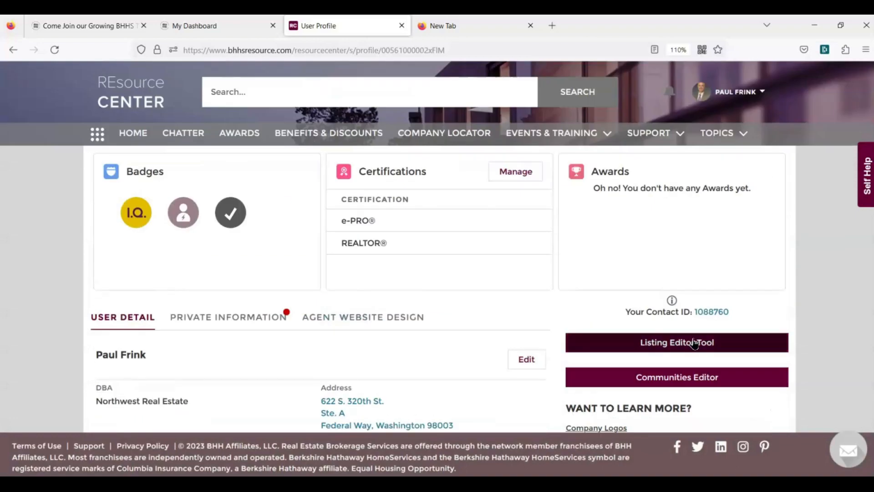
# Load app.bhhsconnect.com in the new tab and view the CALLS list
pyautogui.click(460, 29)
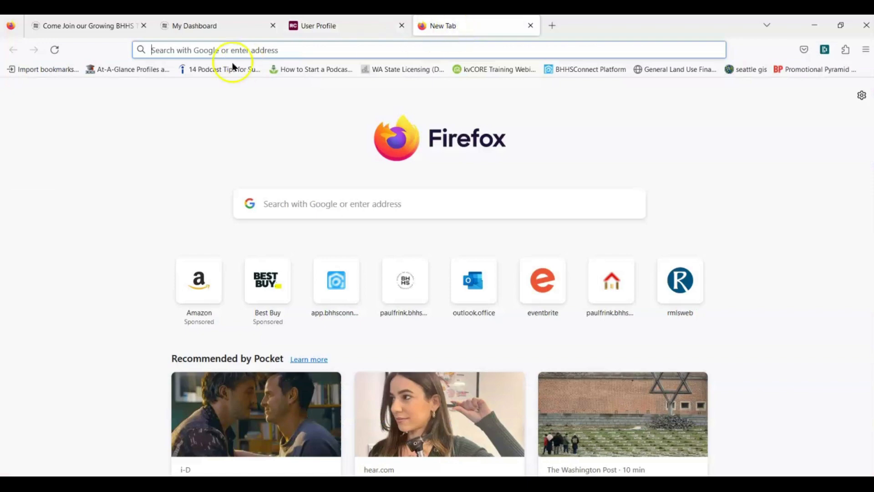
pyautogui.click(172, 51)
pyautogui.write('app')
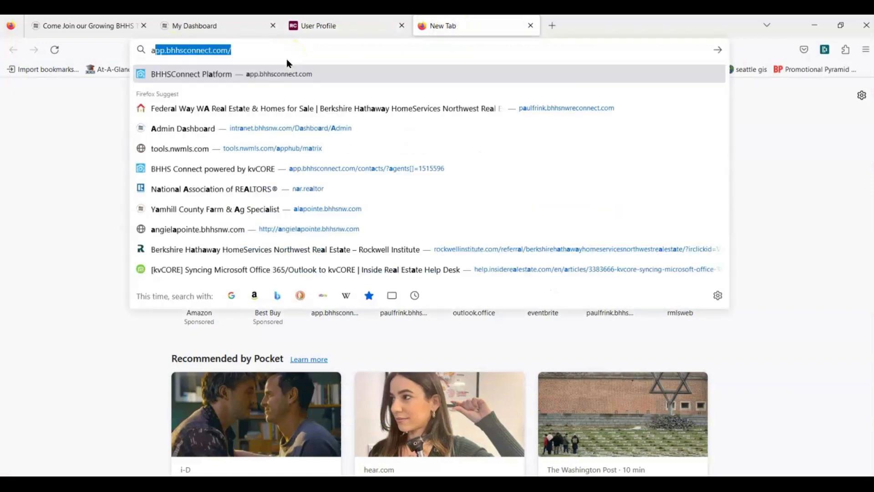
pyautogui.write('.bhhsn')
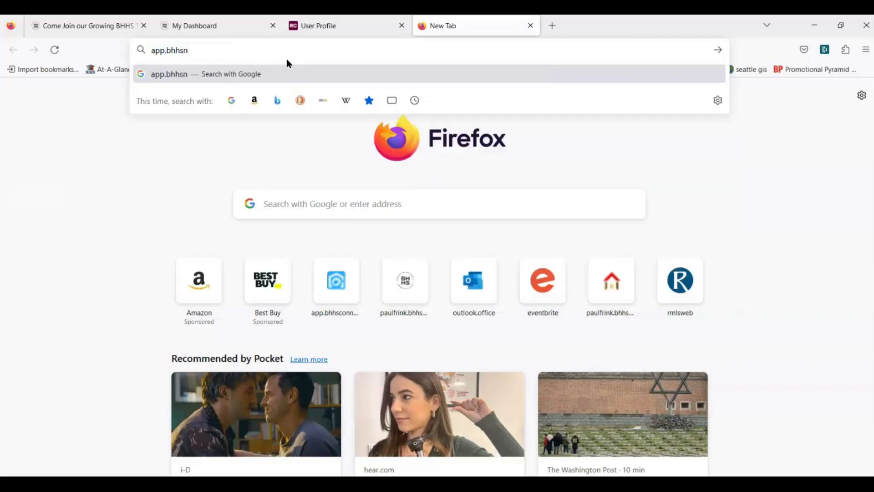
pyautogui.press('BackSpace')
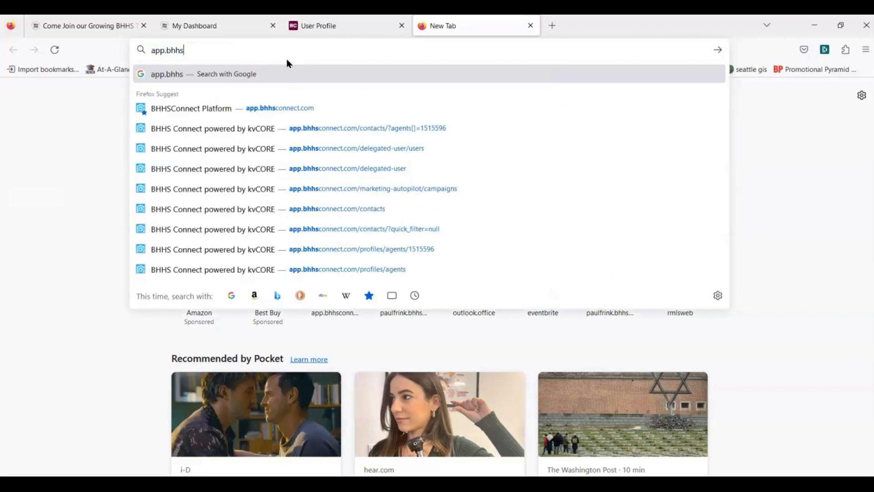
pyautogui.write('connect.')
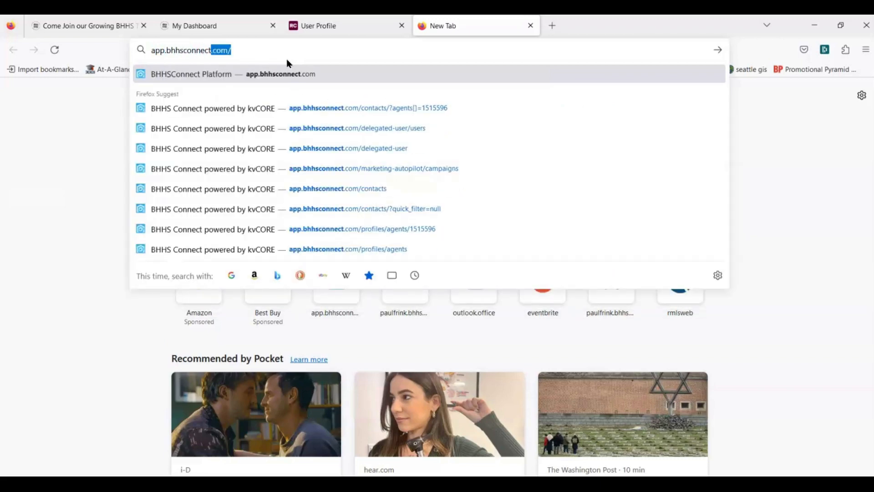
pyautogui.write('com')
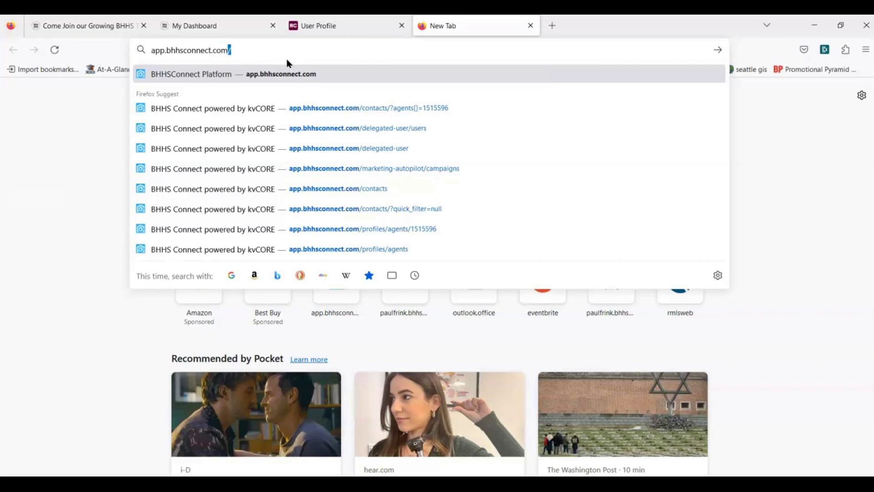
pyautogui.press('Return')
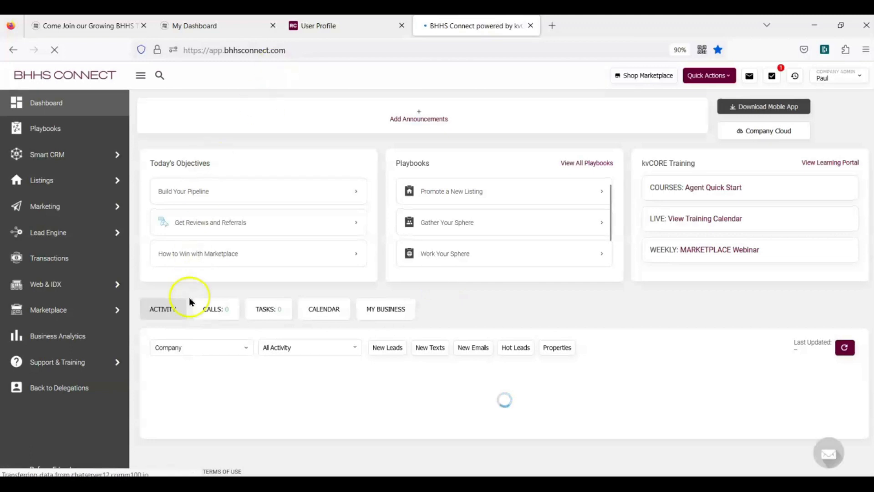
pyautogui.click(233, 310)
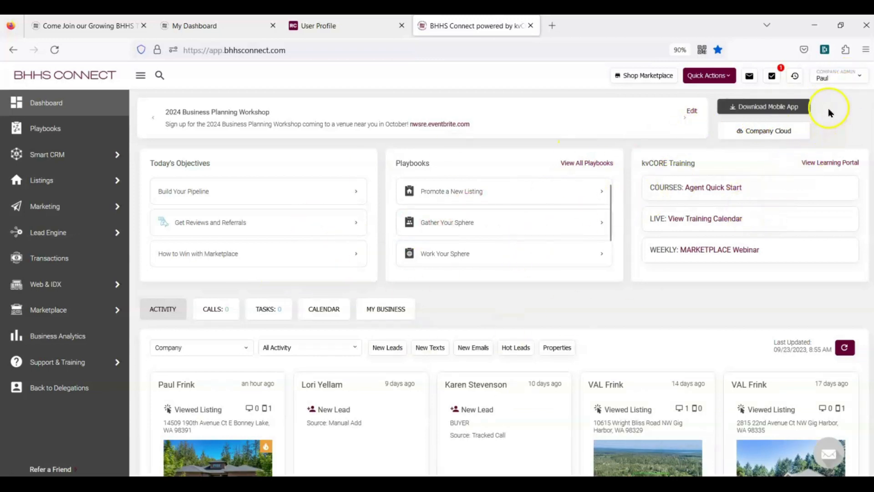
# Log out of BHHS Connect and start entering the work e-mail on the Dashboard Login page
pyautogui.click(854, 82)
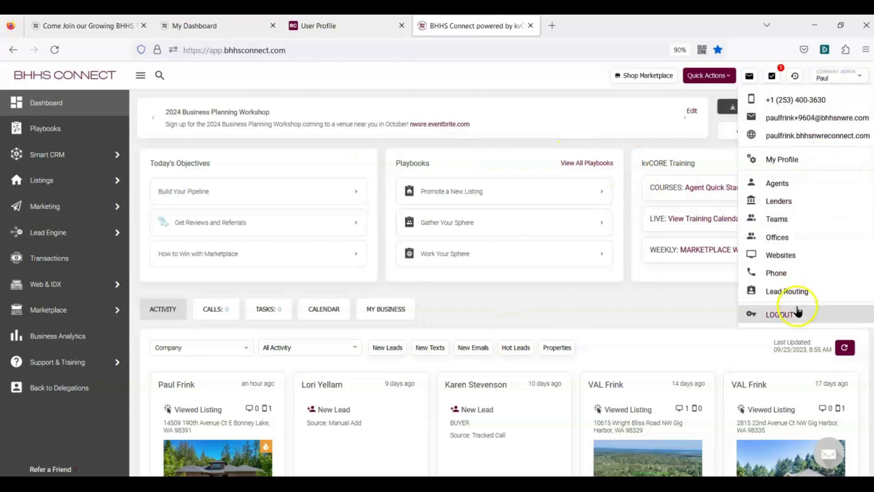
pyautogui.click(786, 313)
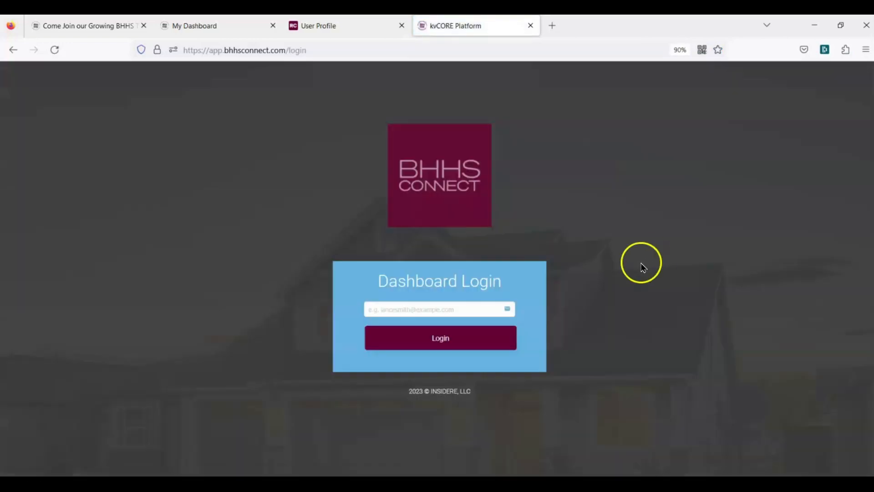
pyautogui.click(399, 311)
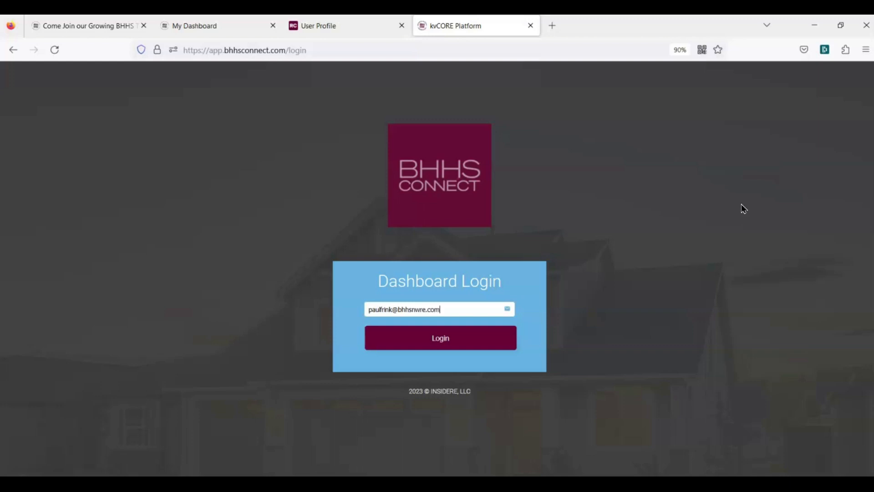
# Sign back in with the work Microsoft account and saved password, declining to stay signed in
pyautogui.click(438, 343)
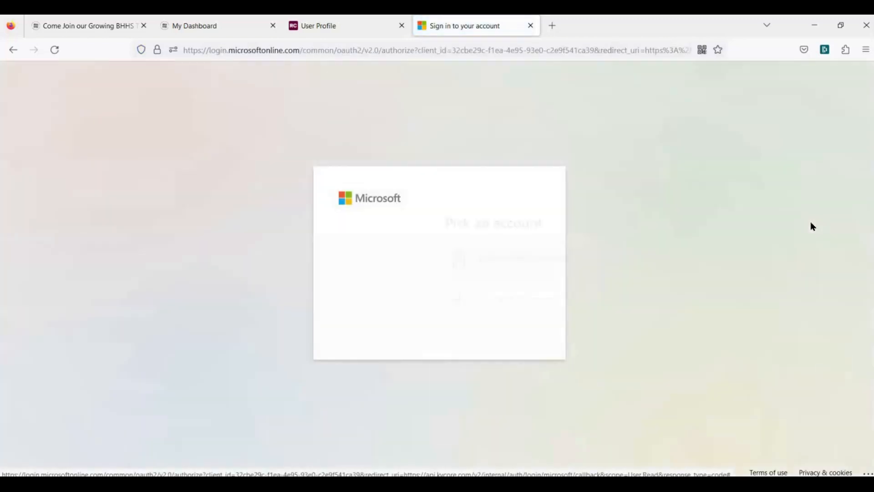
pyautogui.click(420, 265)
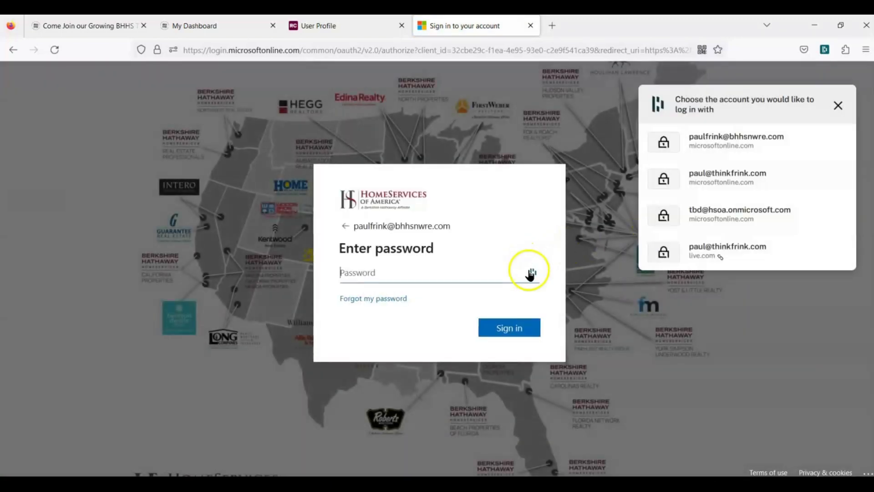
pyautogui.click(532, 275)
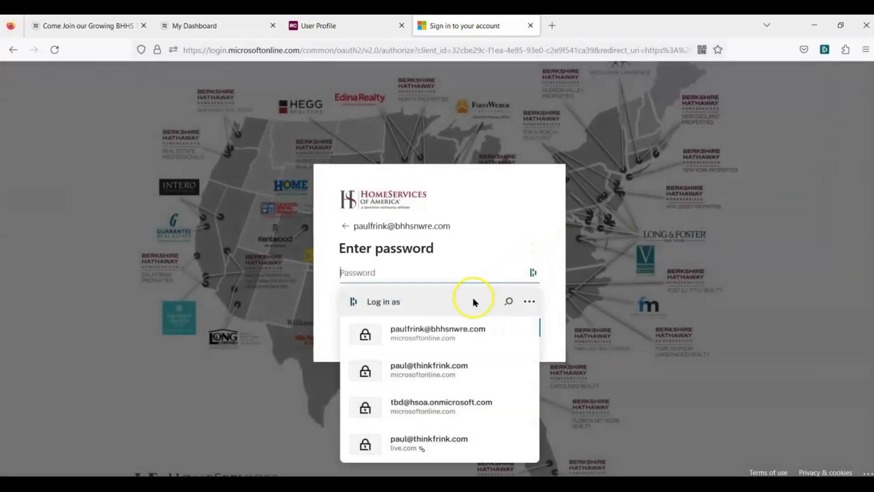
pyautogui.click(440, 337)
pyautogui.click(498, 326)
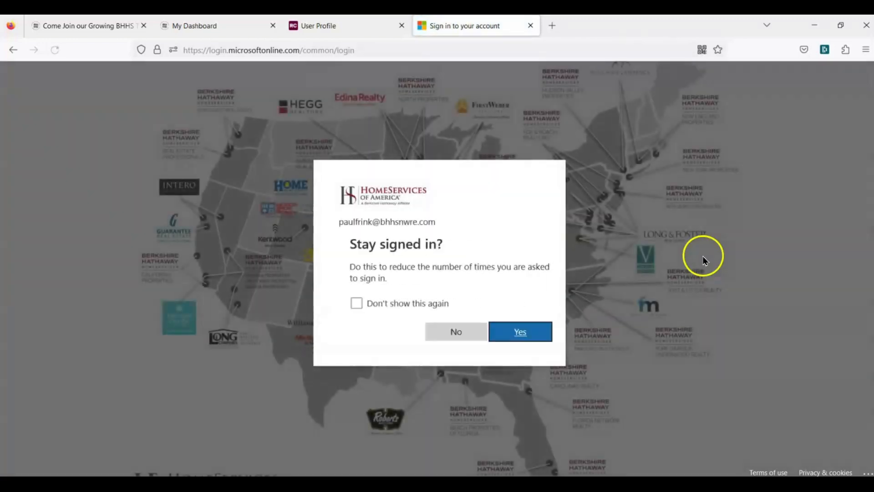
pyautogui.click(455, 328)
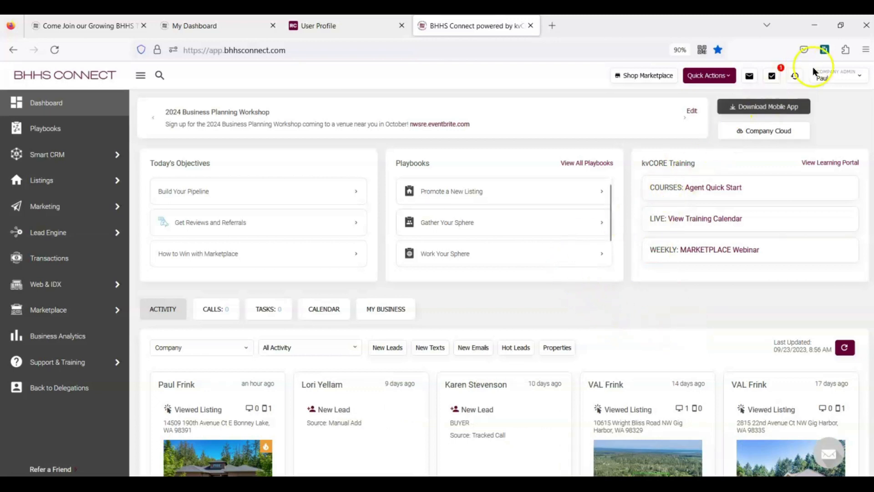
# Open the agent's personal bhhsnwreconnect website in a new tab from the account menu
pyautogui.click(843, 77)
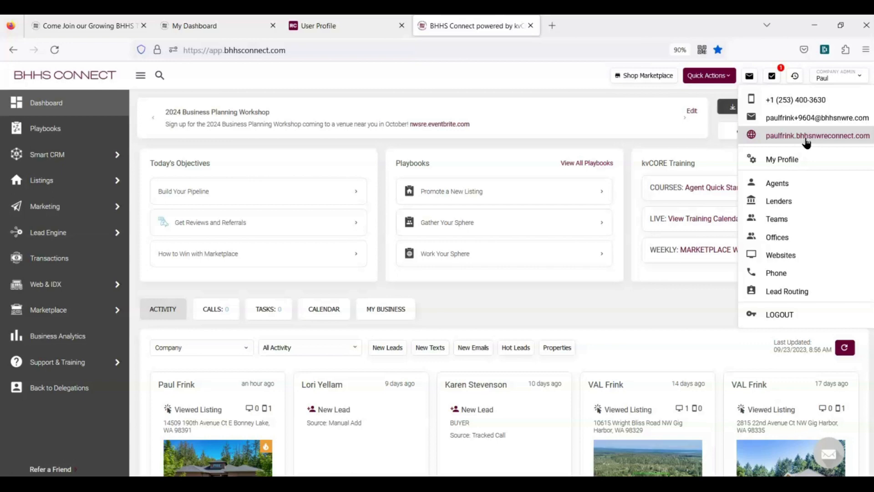
pyautogui.click(806, 136)
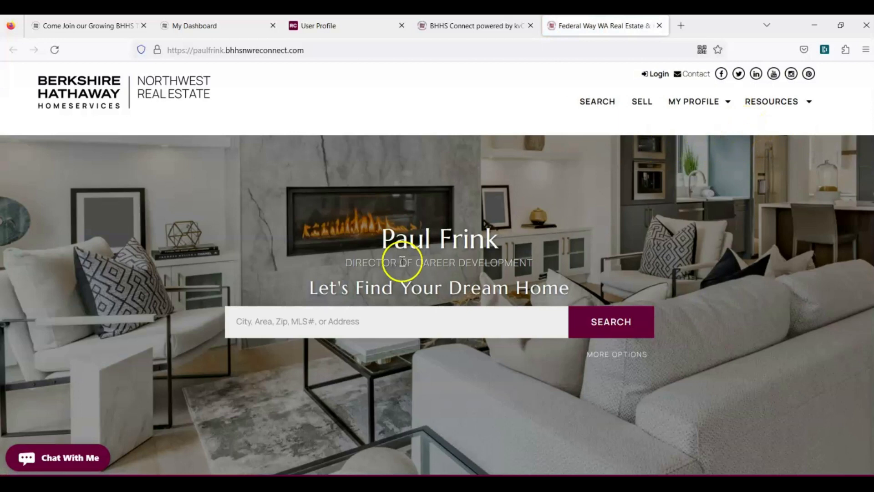
pyautogui.moveTo(398, 265); pyautogui.dragTo(619, 230)
pyautogui.click(619, 230)
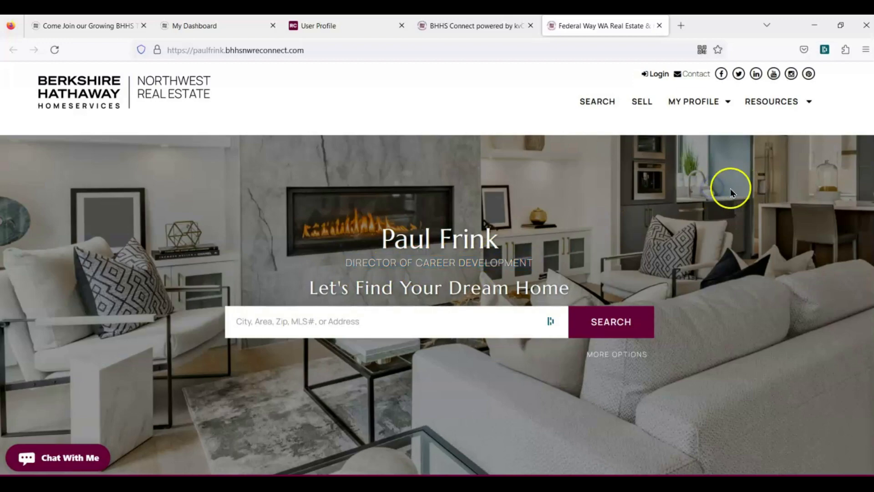
pyautogui.scroll(-2, 730, 188)
pyautogui.scroll(-15, 730, 191)
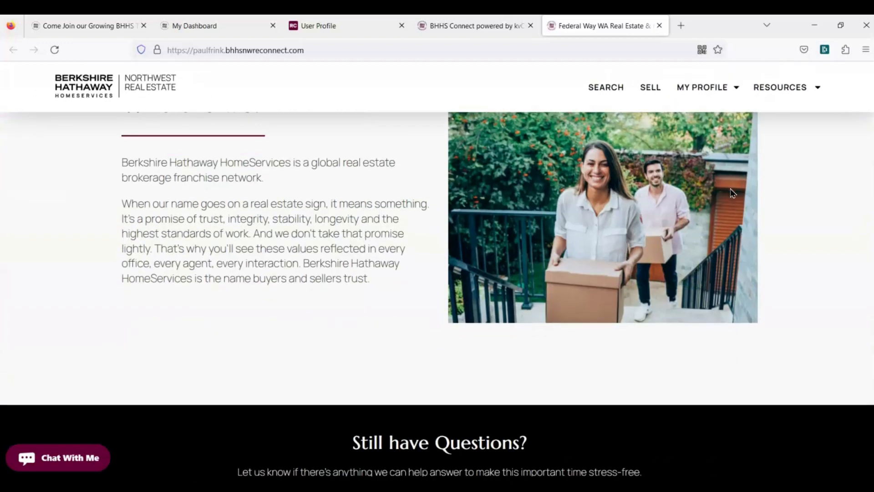
pyautogui.scroll(-15, 732, 192)
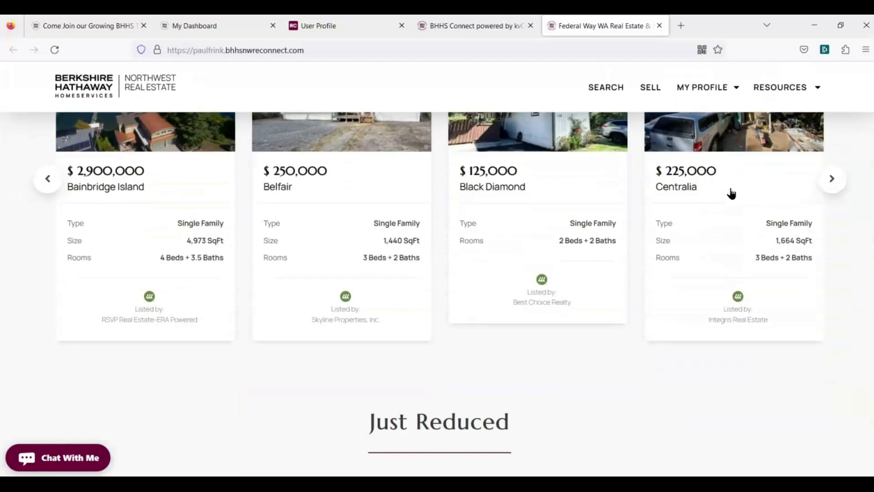
pyautogui.scroll(-15, 732, 193)
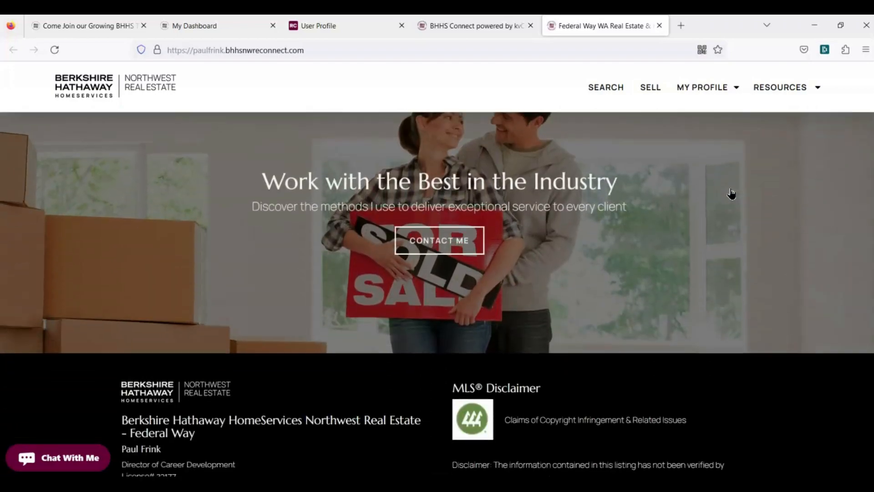
pyautogui.scroll(-2, 731, 193)
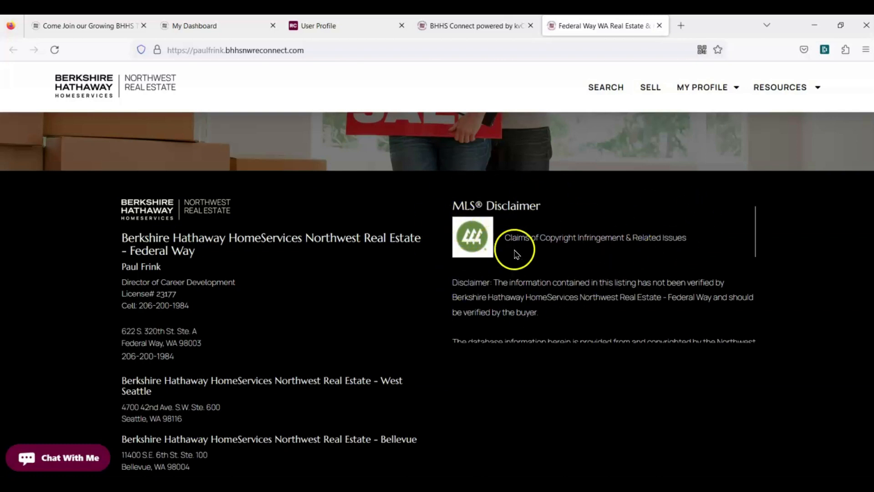
pyautogui.scroll(-3, 663, 266)
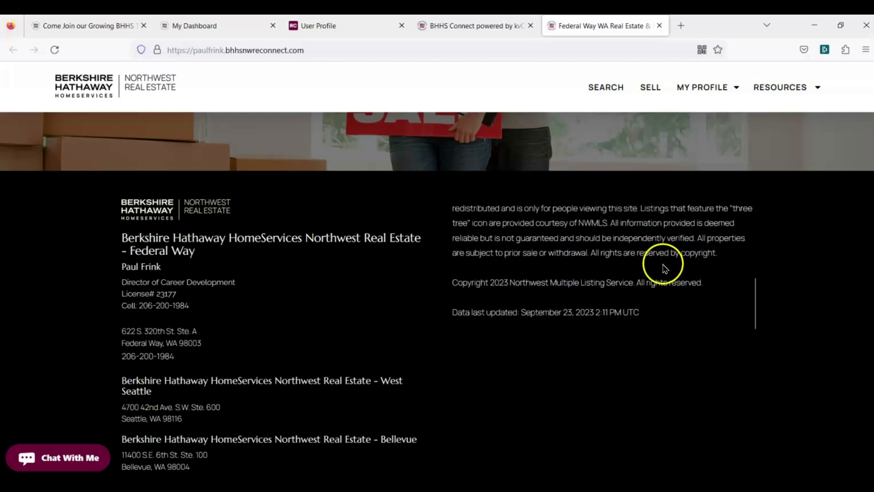
pyautogui.scroll(5, 662, 266)
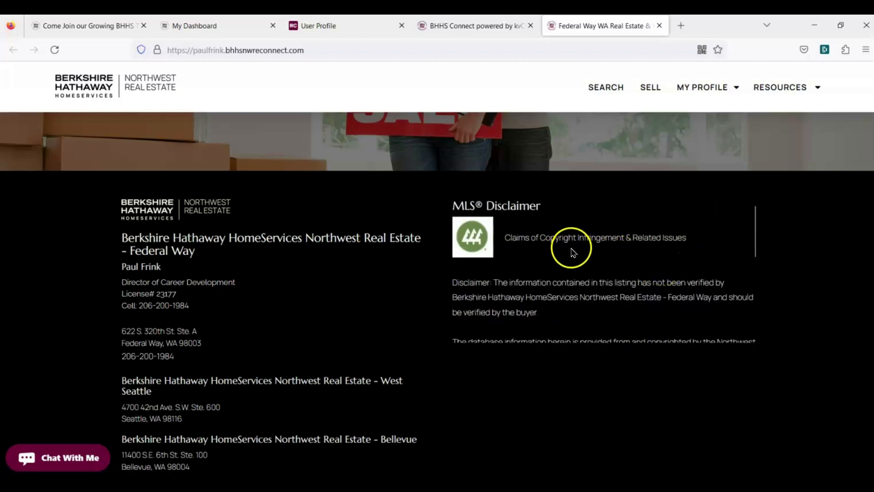
pyautogui.scroll(-6, 581, 248)
pyautogui.scroll(6, 633, 212)
pyautogui.scroll(3, 645, 319)
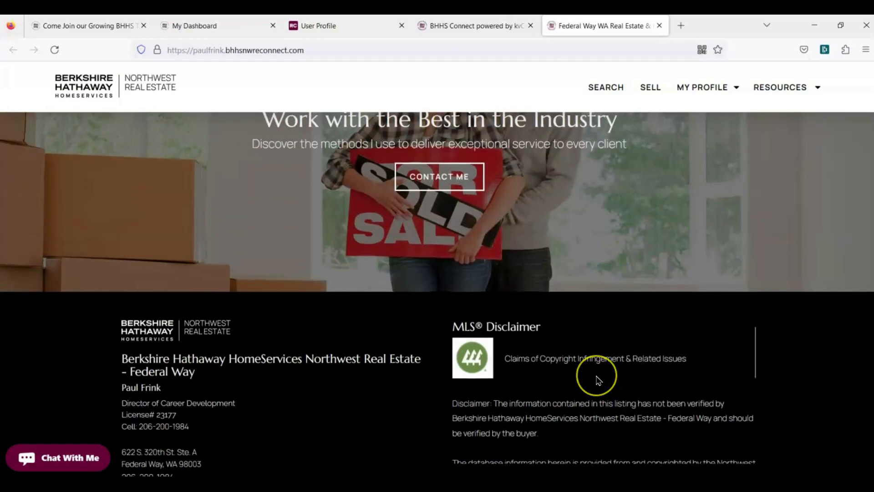
pyautogui.scroll(10, 638, 277)
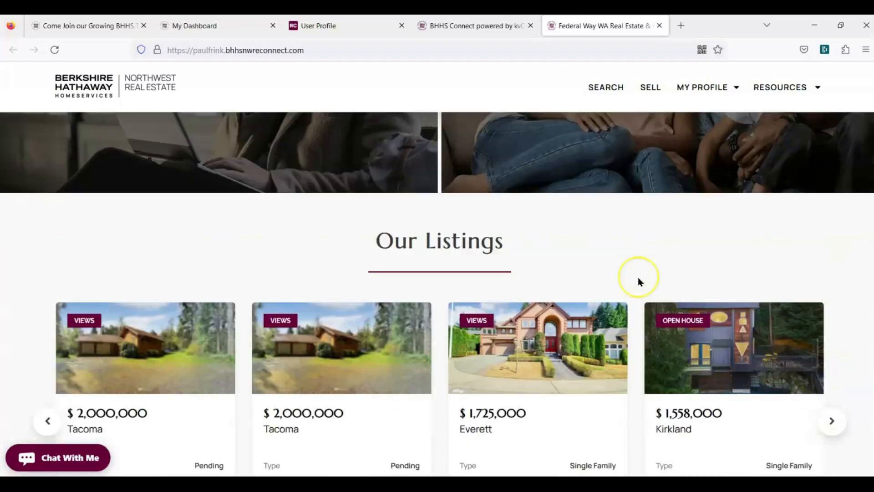
pyautogui.scroll(10, 638, 277)
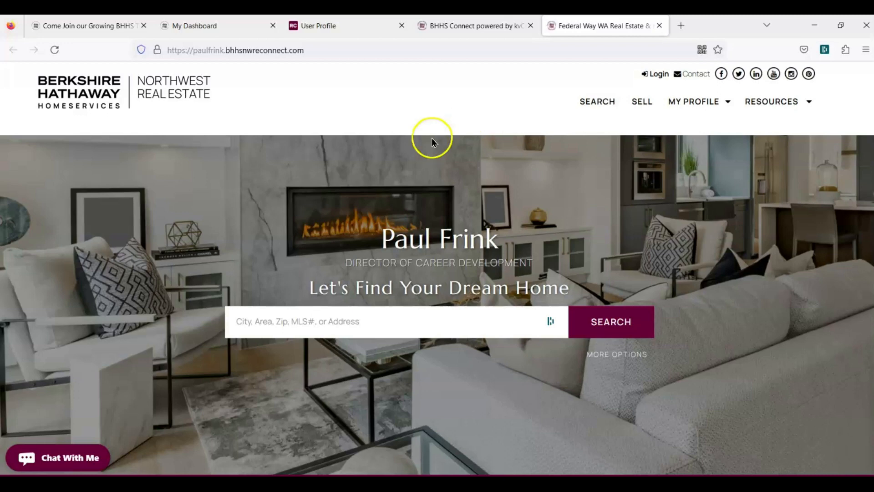
# Browse the website's SEARCH listings map and SELL valuation page, then close the website tab
pyautogui.click(598, 102)
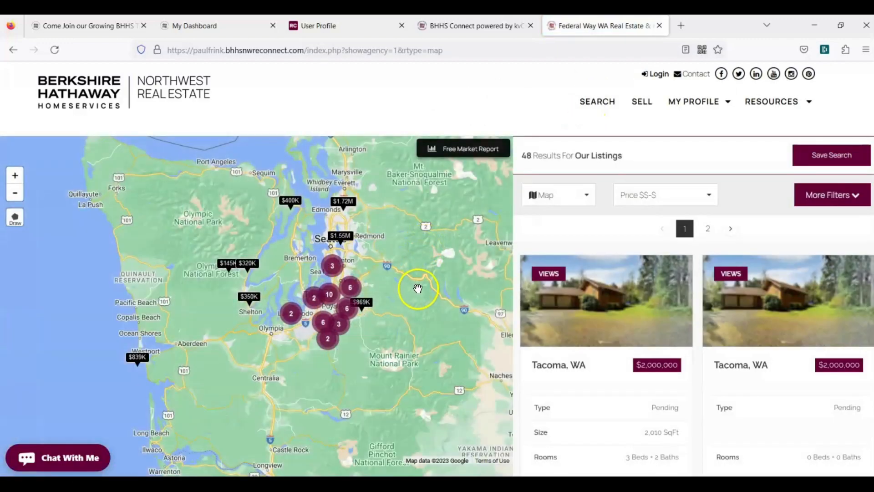
pyautogui.moveTo(416, 287); pyautogui.dragTo(342, 266)
pyautogui.click(649, 104)
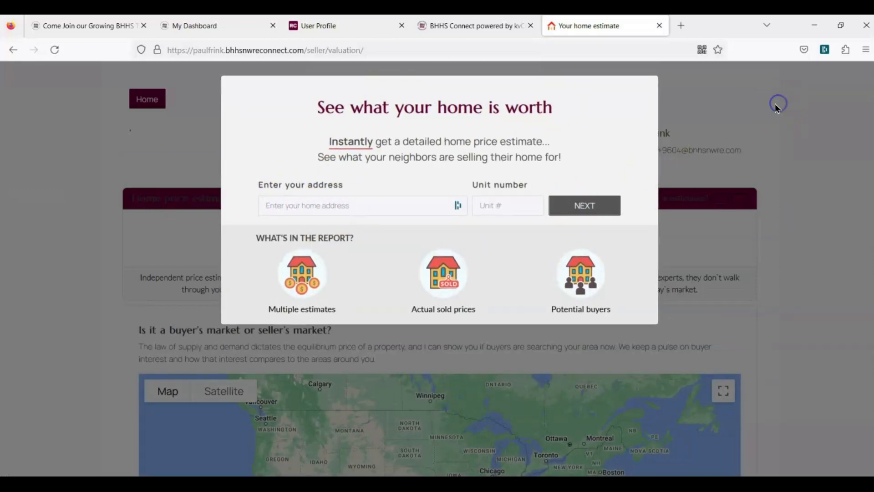
pyautogui.click(14, 49)
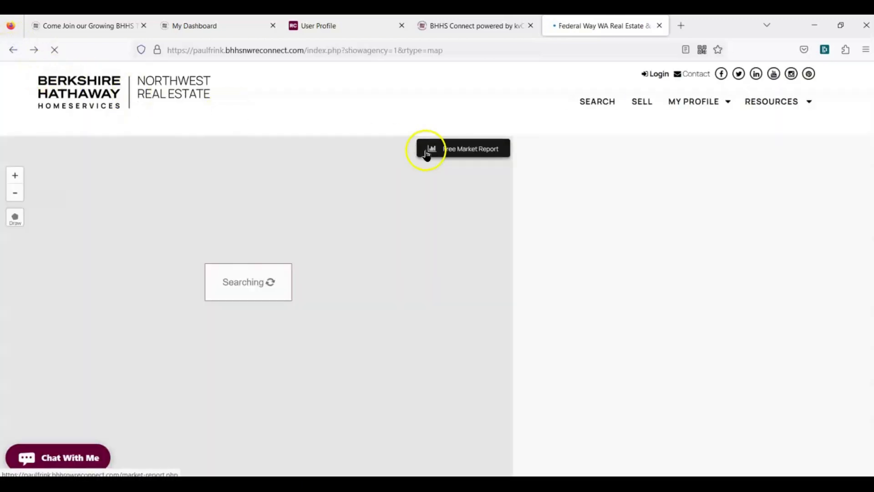
pyautogui.hotkey('ctrl', 'w')
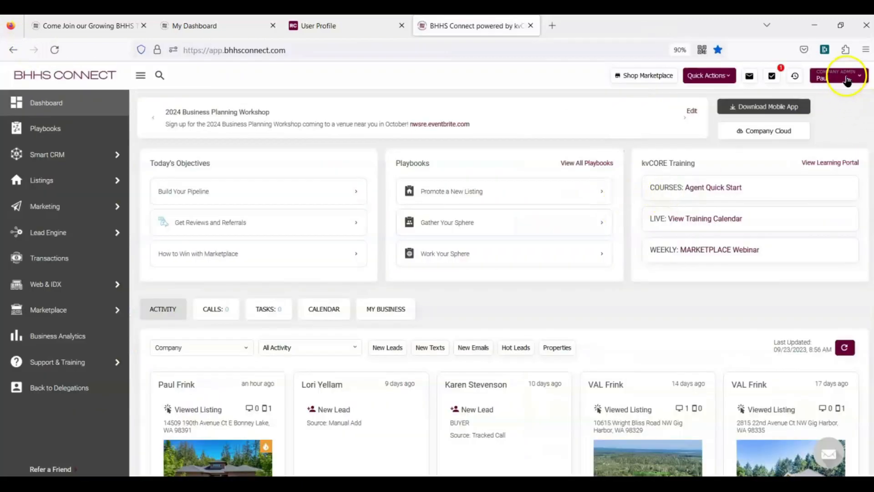
pyautogui.click(847, 81)
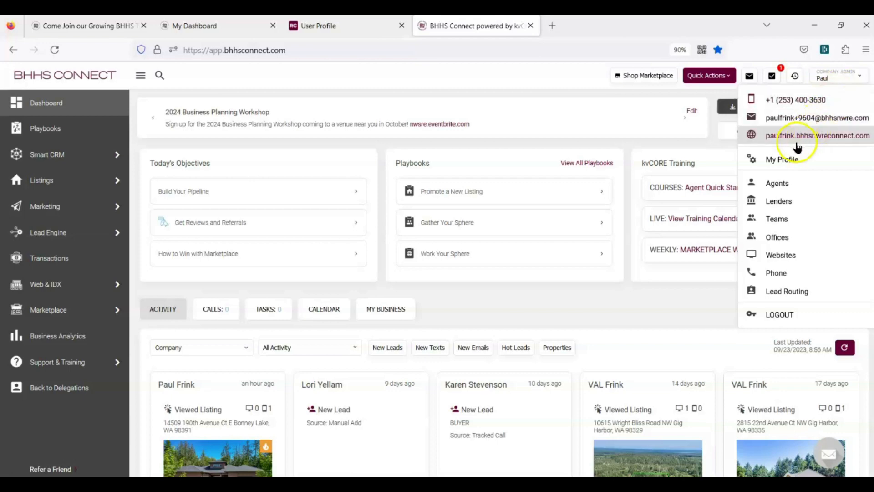
# Put My Profile in edit mode and select the 'Director of Career Development' title and Agent NRDSID fields
pyautogui.click(786, 165)
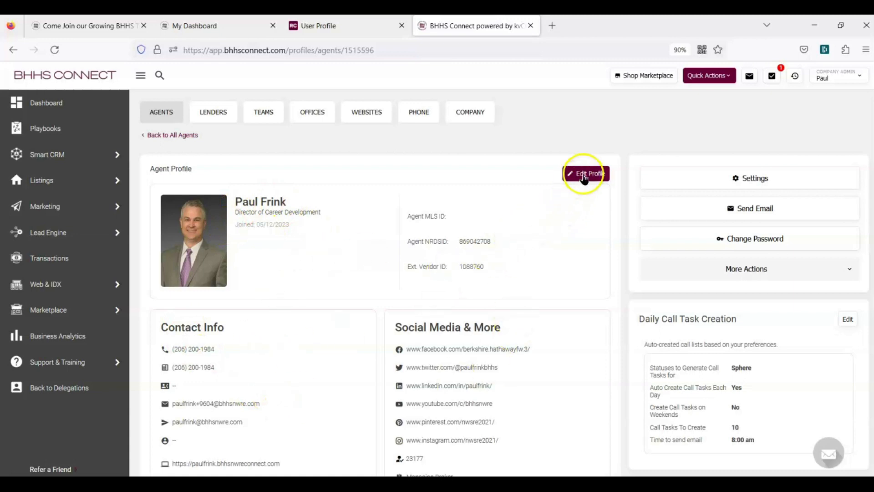
pyautogui.click(584, 175)
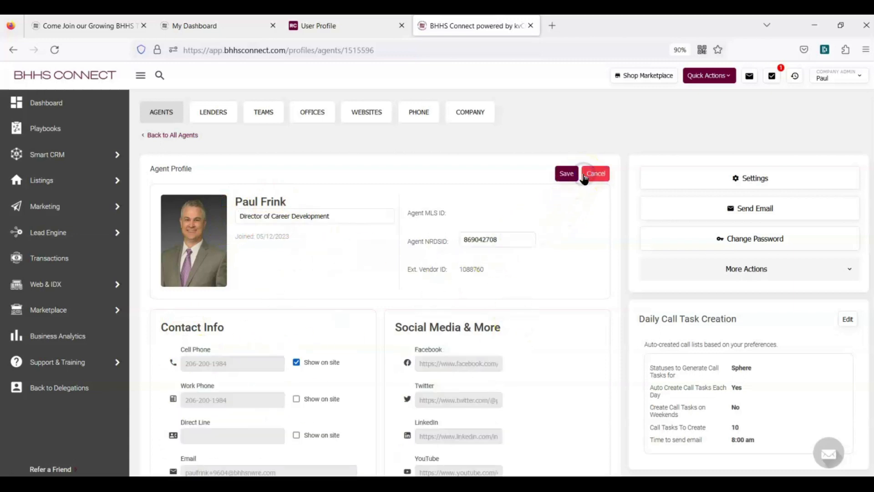
pyautogui.click(338, 219)
pyautogui.moveTo(338, 219); pyautogui.dragTo(236, 218)
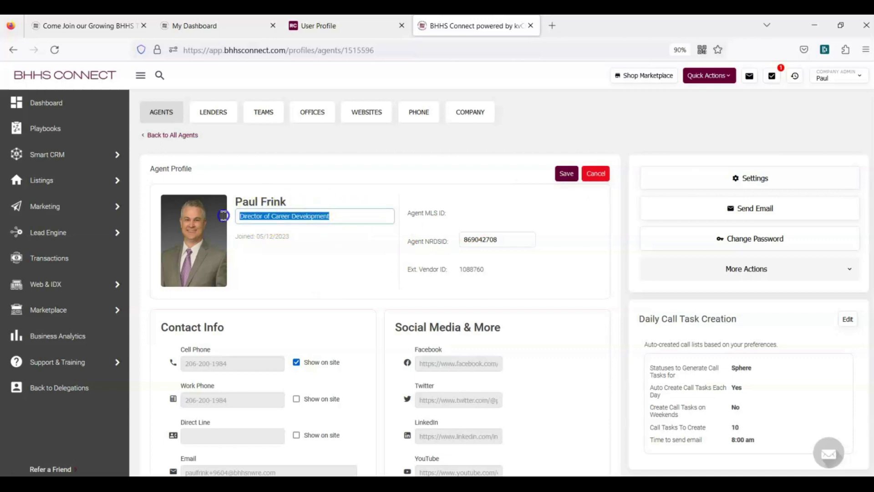
pyautogui.click(333, 216)
pyautogui.moveTo(334, 215); pyautogui.dragTo(234, 219)
pyautogui.click(396, 178)
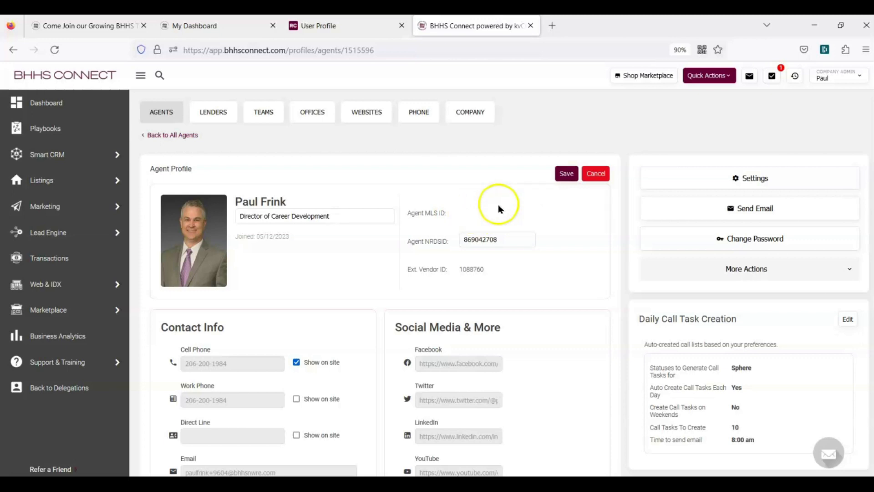
pyautogui.click(513, 238)
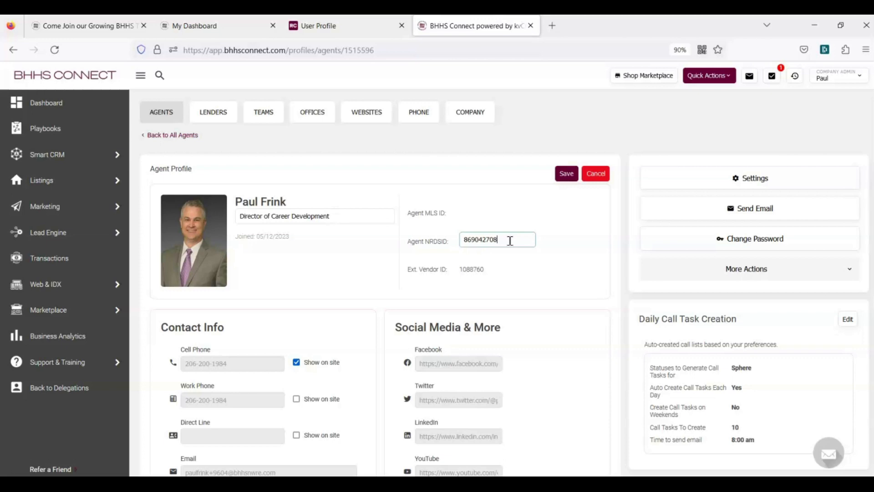
pyautogui.scroll(-3, 560, 234)
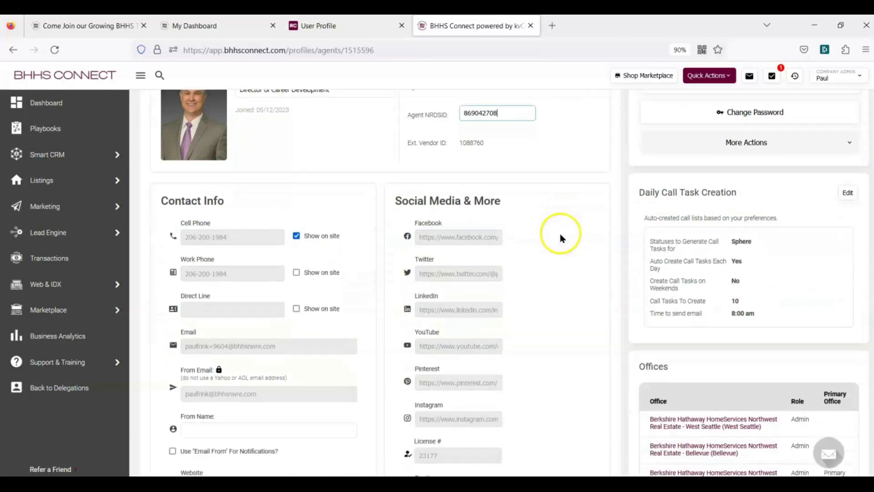
pyautogui.scroll(-3, 560, 238)
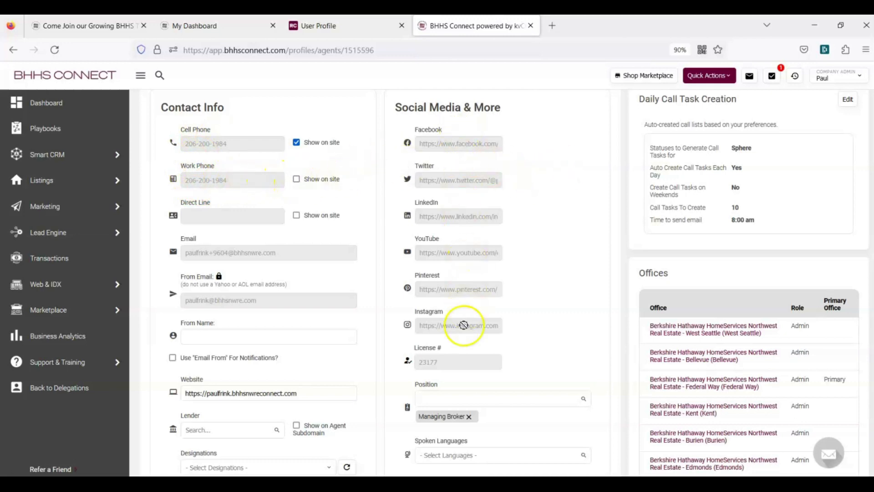
pyautogui.scroll(-3, 558, 250)
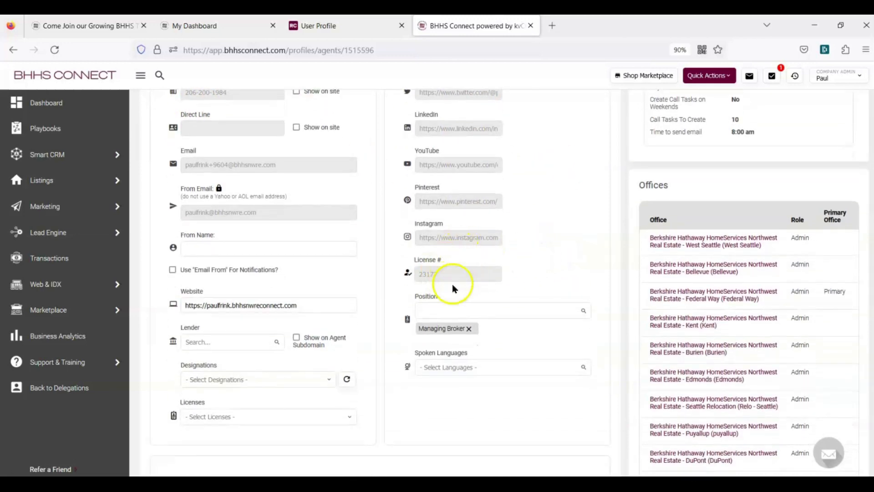
pyautogui.scroll(-9, 532, 205)
pyautogui.click(400, 279)
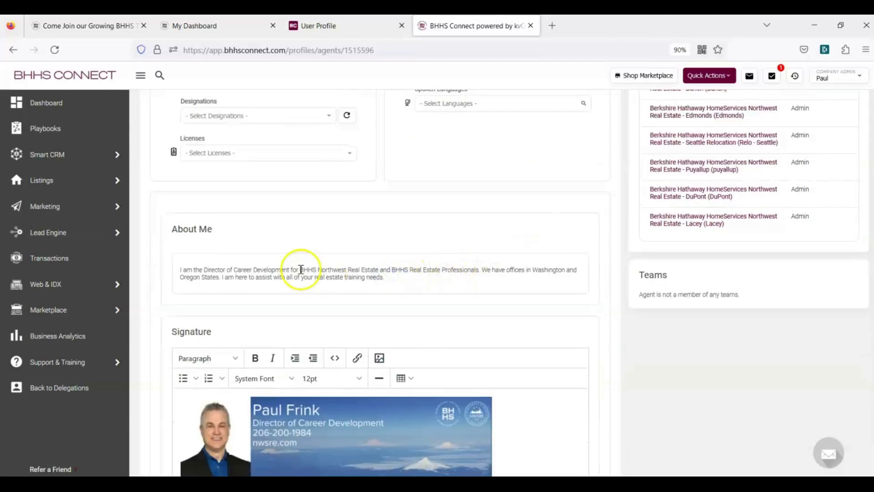
pyautogui.tripleClick(300, 269)
pyautogui.click(300, 269)
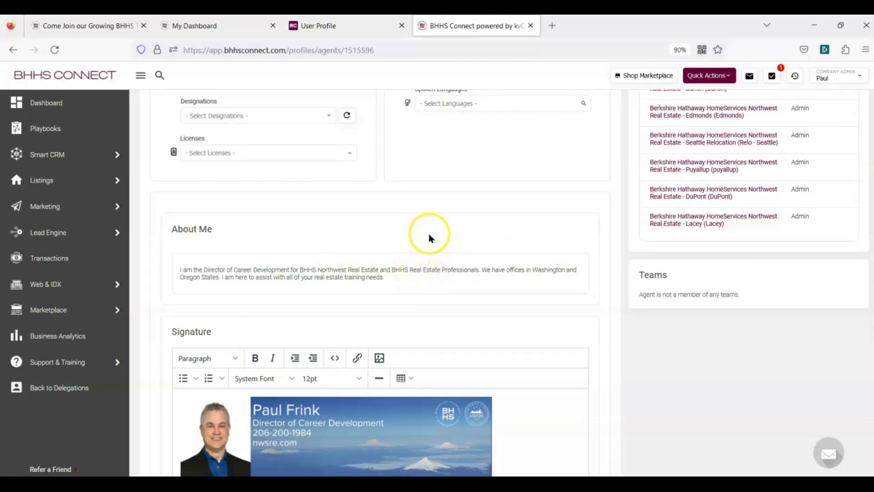
pyautogui.scroll(-2, 434, 237)
pyautogui.scroll(-3, 434, 228)
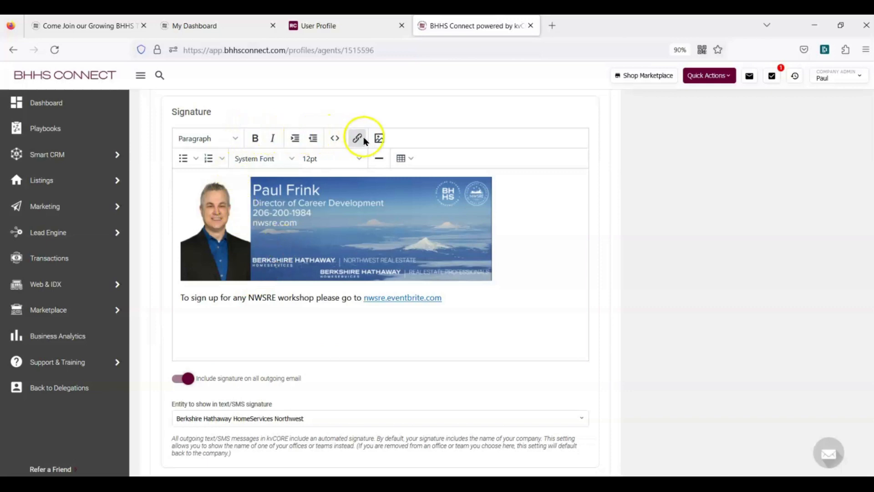
# Check the signature's image upload option and cancel without inserting an image
pyautogui.click(383, 138)
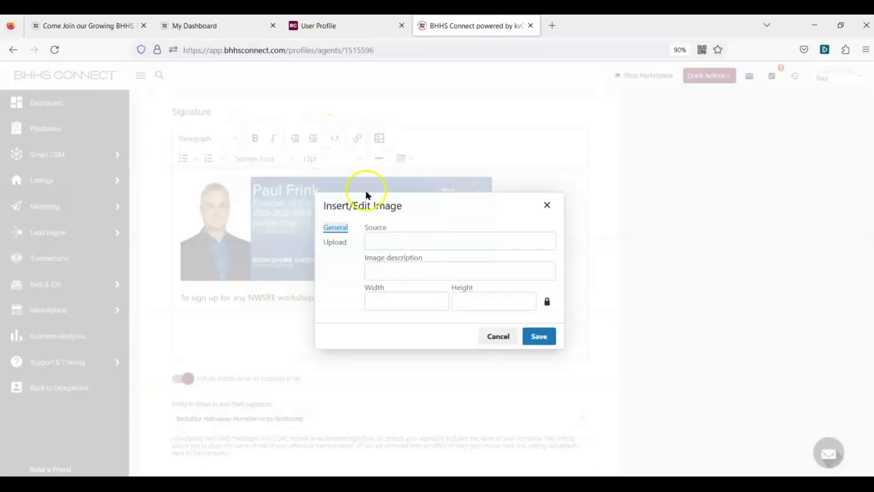
pyautogui.click(336, 242)
pyautogui.click(458, 283)
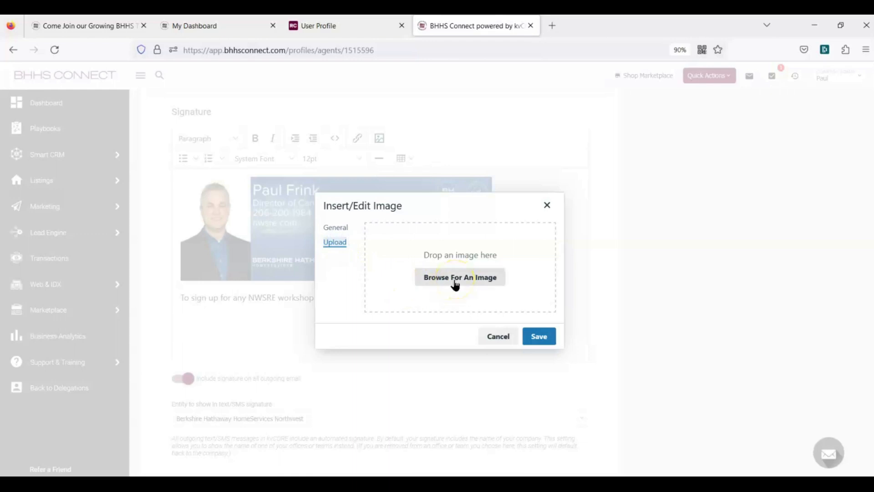
pyautogui.click(495, 337)
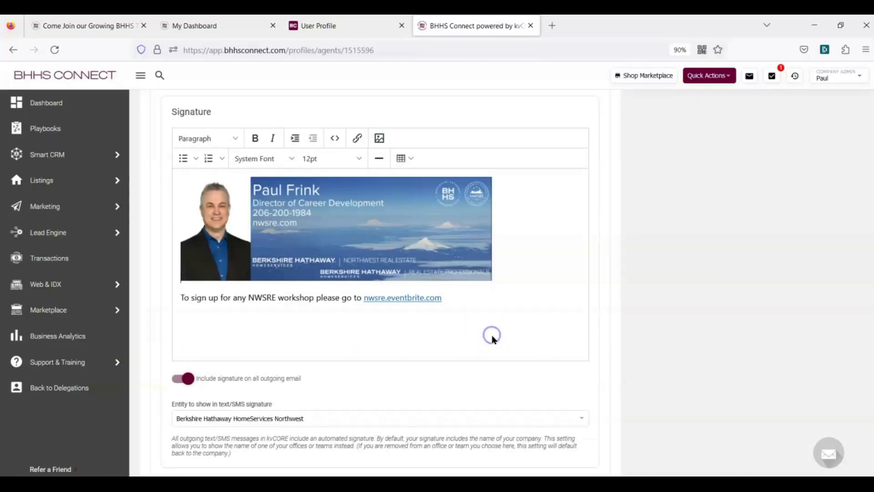
# Enlarge the signature banner image to about 630 × 210
pyautogui.click(390, 234)
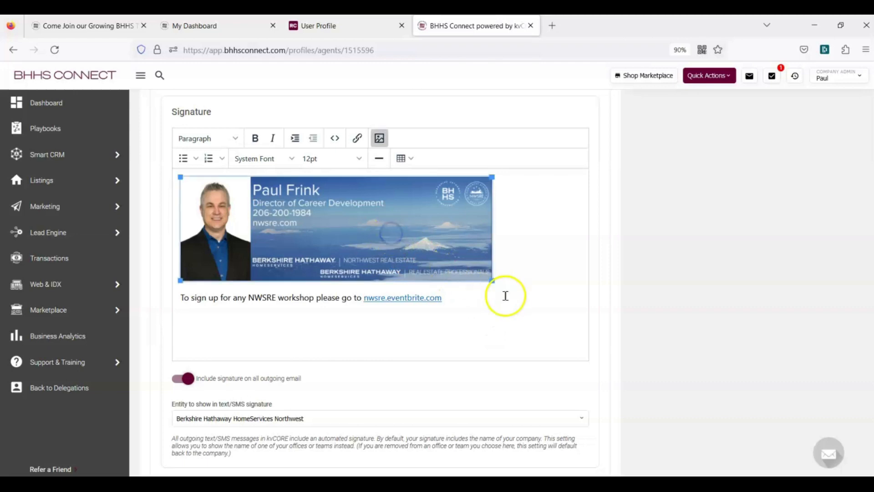
pyautogui.moveTo(491, 279)
pyautogui.mouseDown()
pyautogui.moveTo(519, 296)
pyautogui.moveTo(486, 281)
pyautogui.moveTo(492, 284)
pyautogui.mouseUp()
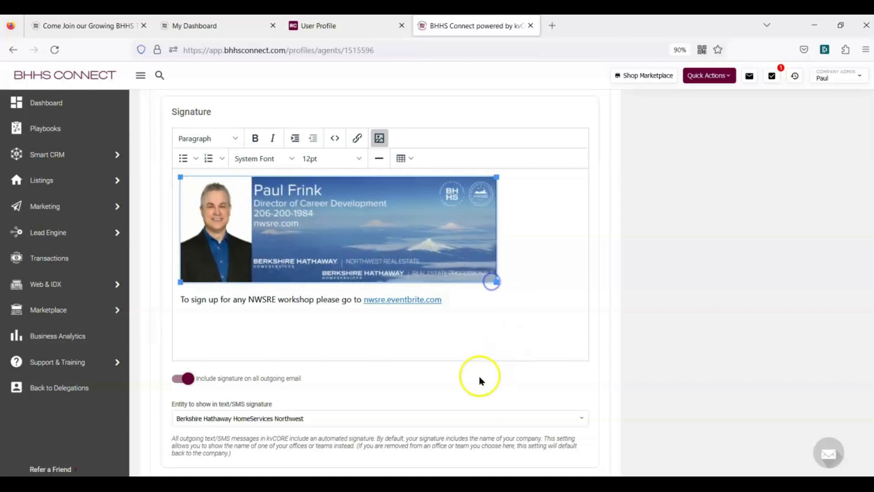
pyautogui.click(466, 328)
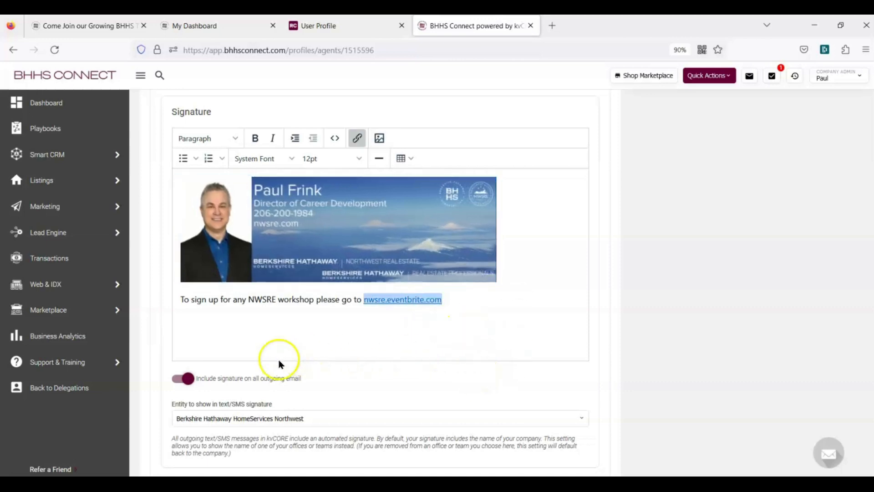
# Inspect the nwsre.eventbrite.com sign-up link's settings, leaving the link unchanged
pyautogui.click(182, 298)
pyautogui.moveTo(182, 299); pyautogui.dragTo(359, 298)
pyautogui.click(382, 331)
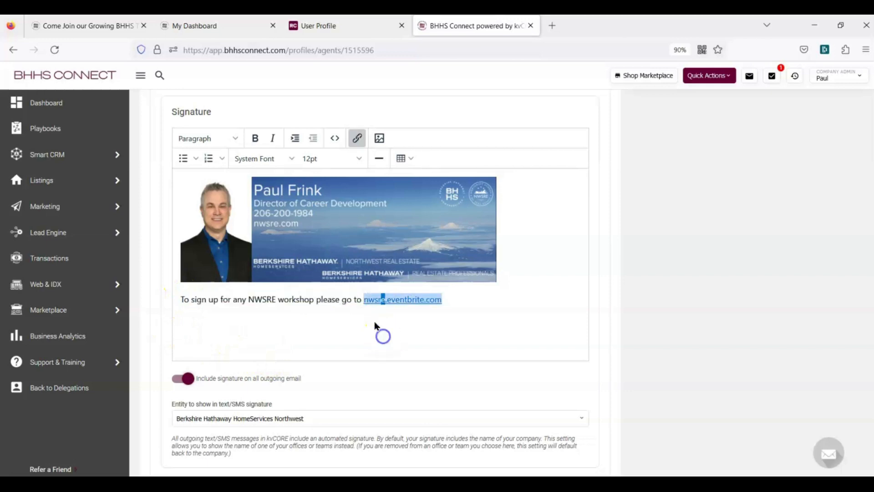
pyautogui.moveTo(452, 297); pyautogui.dragTo(363, 299)
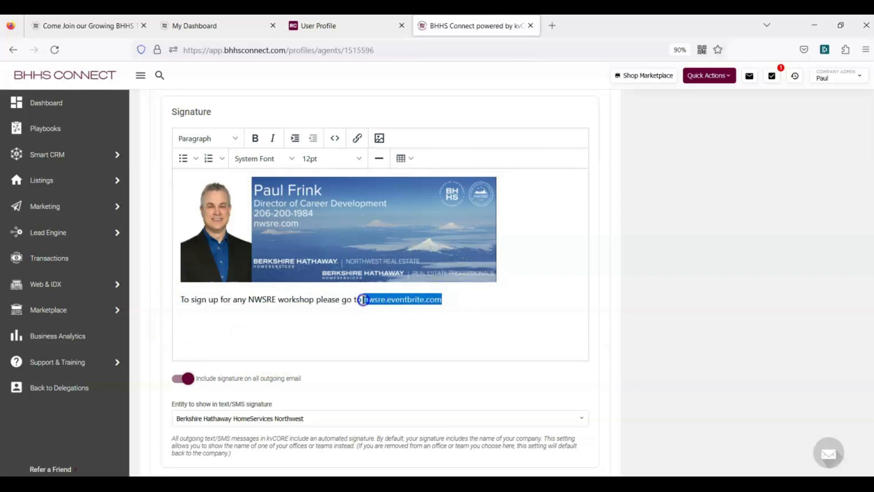
pyautogui.click(357, 138)
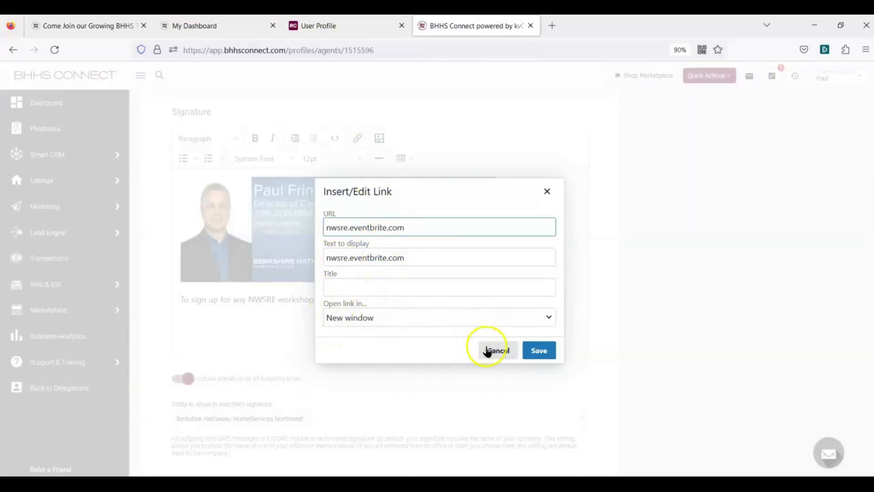
pyautogui.click(486, 351)
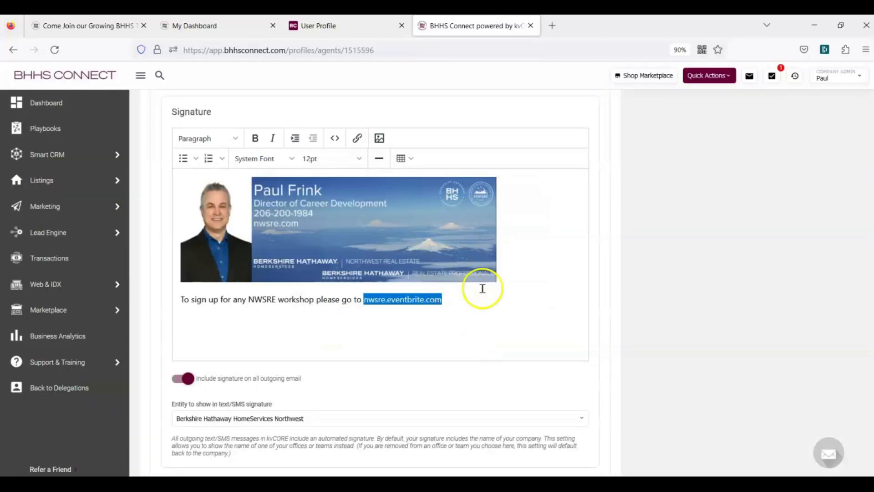
pyautogui.click(420, 325)
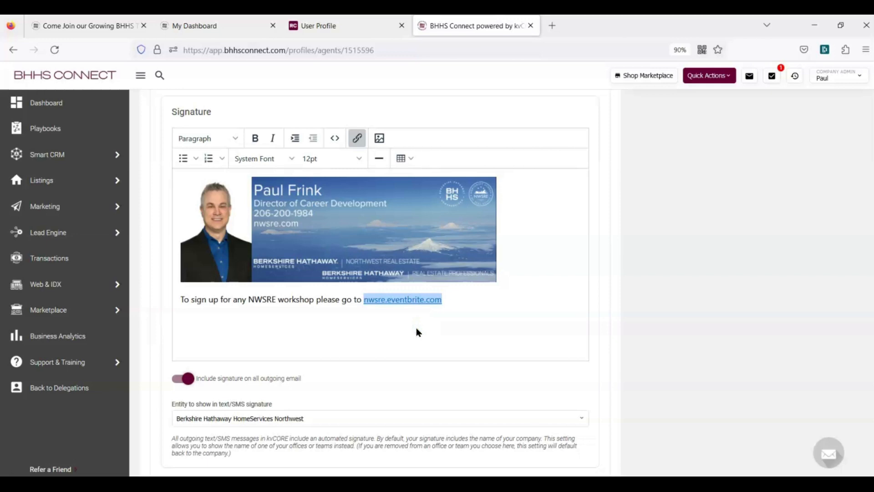
pyautogui.doubleClick(430, 300)
pyautogui.click(501, 324)
# Review the Credentials, Background, Education, Experience and Achievements sections, then save the agent profile
pyautogui.scroll(-1, 529, 254)
pyautogui.scroll(-3, 549, 230)
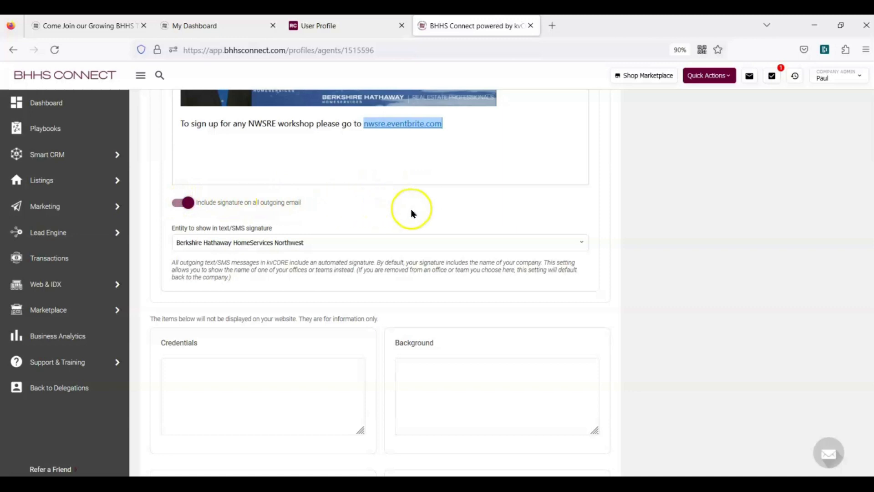
pyautogui.scroll(-2, 347, 238)
pyautogui.scroll(-3, 366, 265)
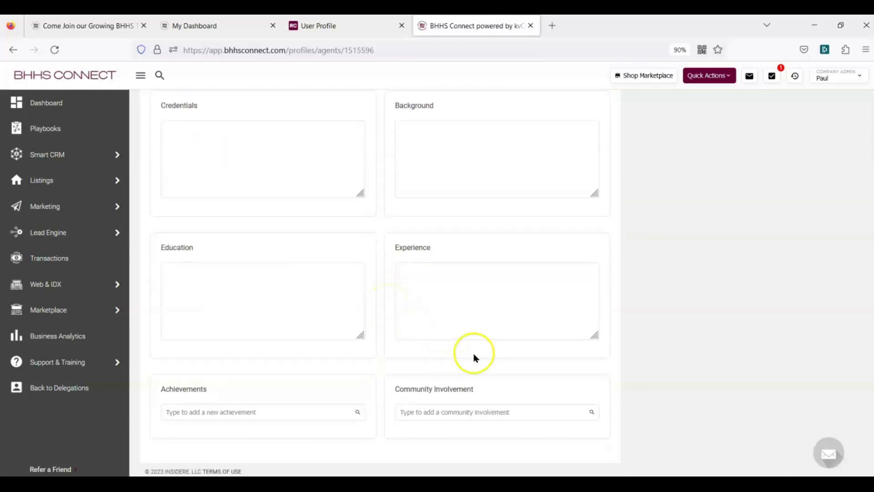
pyautogui.scroll(10, 474, 358)
pyautogui.scroll(10, 473, 357)
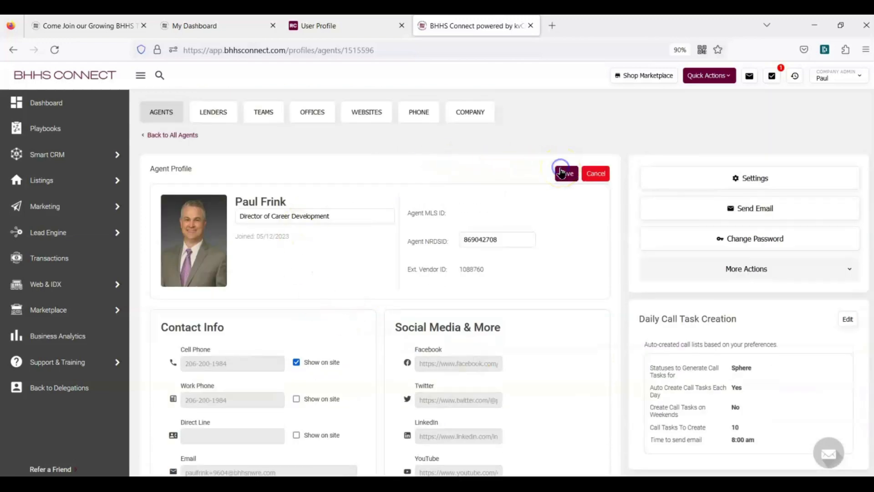
pyautogui.click(562, 173)
pyautogui.click(768, 187)
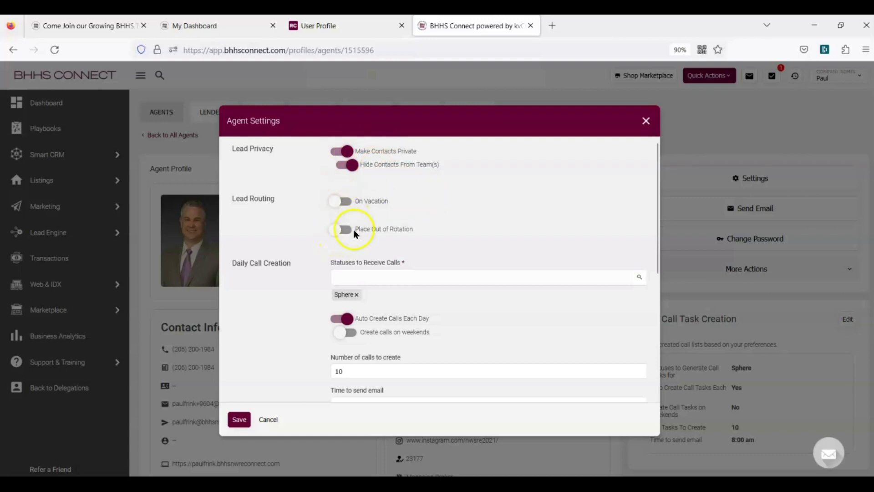
# Keep Daily Call Creation at 10 Sphere calls with the 8:00 am email, and save the settings
pyautogui.scroll(-3, 455, 205)
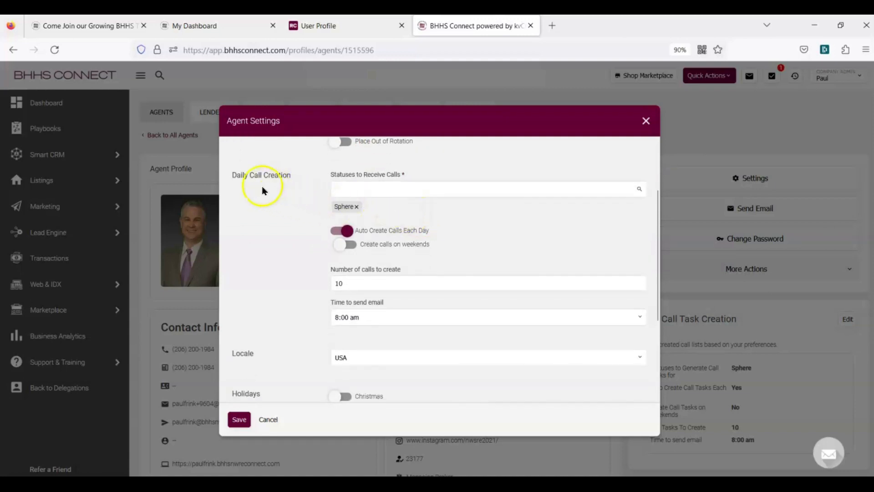
pyautogui.moveTo(233, 176); pyautogui.dragTo(291, 175)
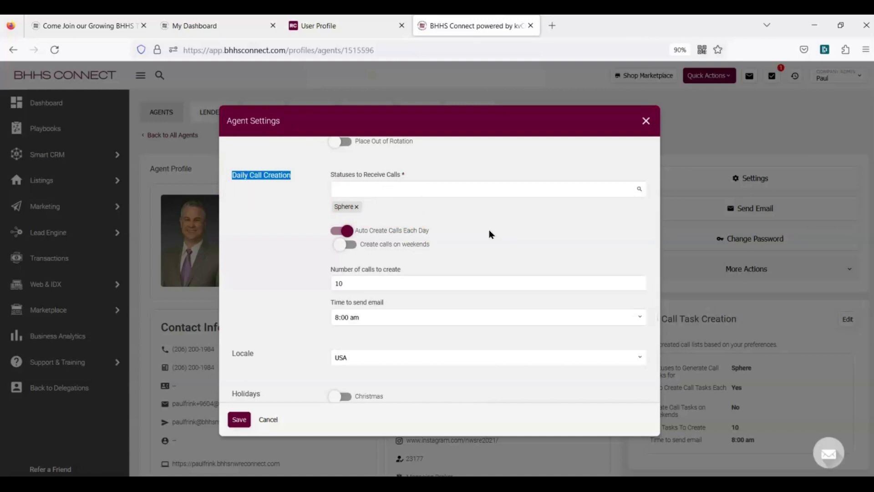
pyautogui.click(372, 317)
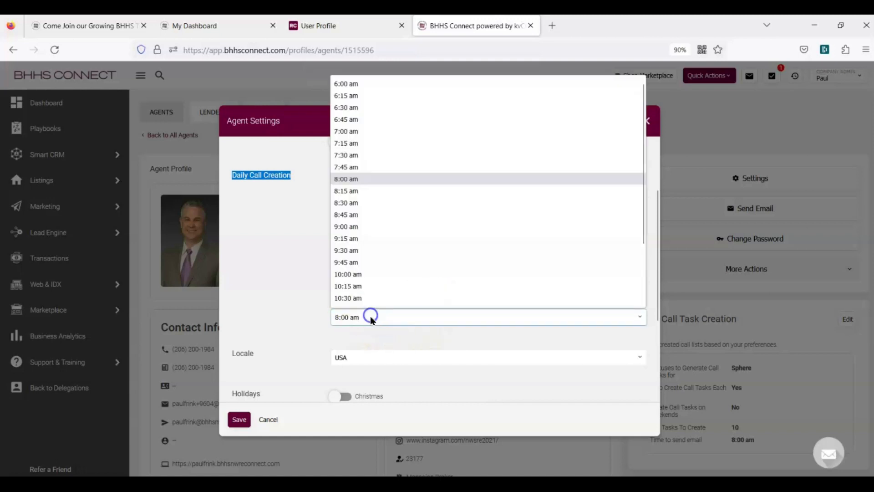
pyautogui.click(270, 307)
pyautogui.doubleClick(352, 284)
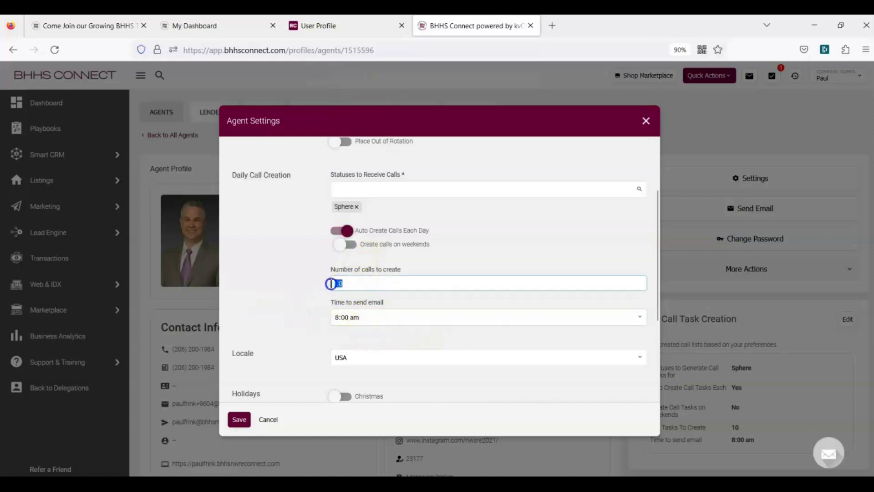
pyautogui.click(292, 276)
pyautogui.scroll(-3, 396, 266)
pyautogui.scroll(-2, 398, 266)
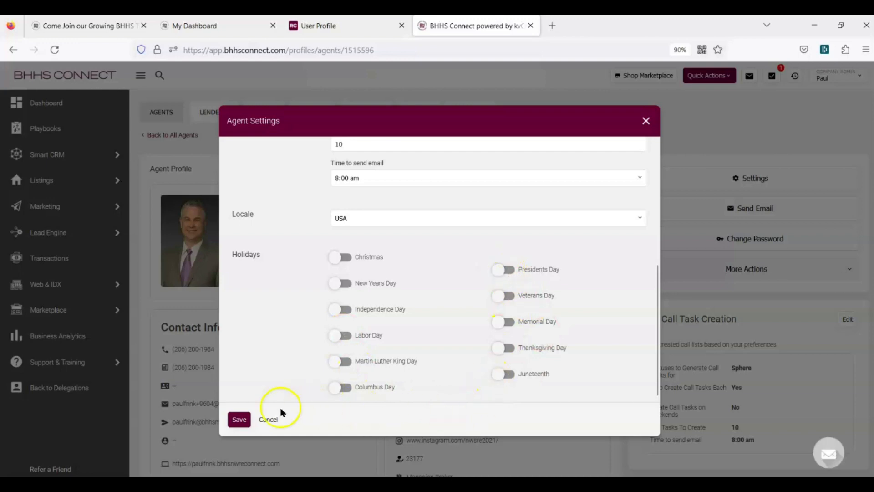
pyautogui.click(239, 419)
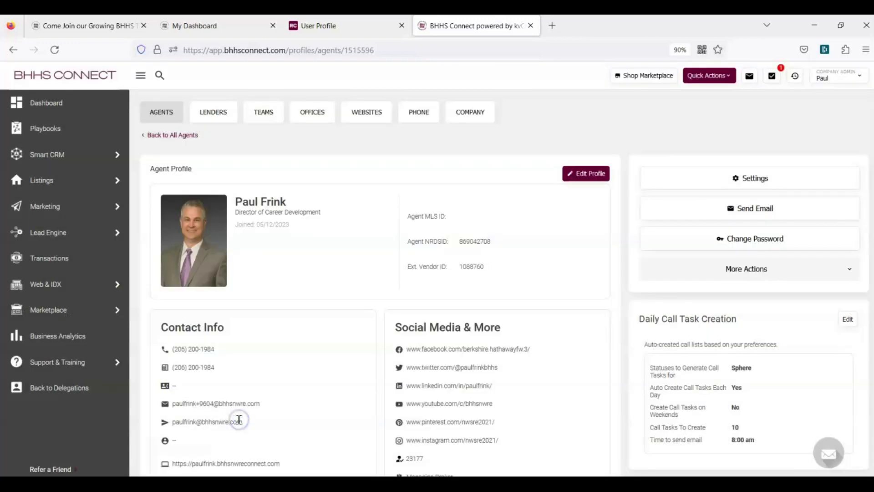
# Check the Daily Call Task editor without changes, then start a new contact from Quick Actions
pyautogui.scroll(-2, 706, 272)
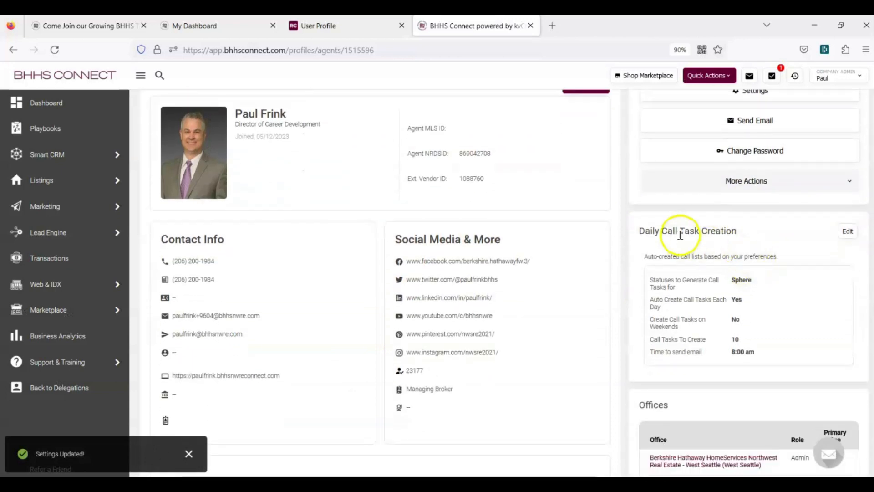
pyautogui.click(848, 232)
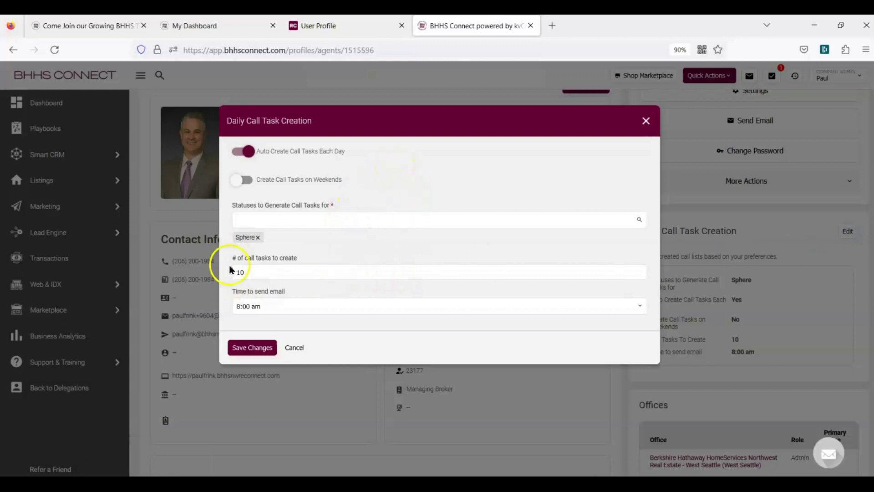
pyautogui.click(297, 348)
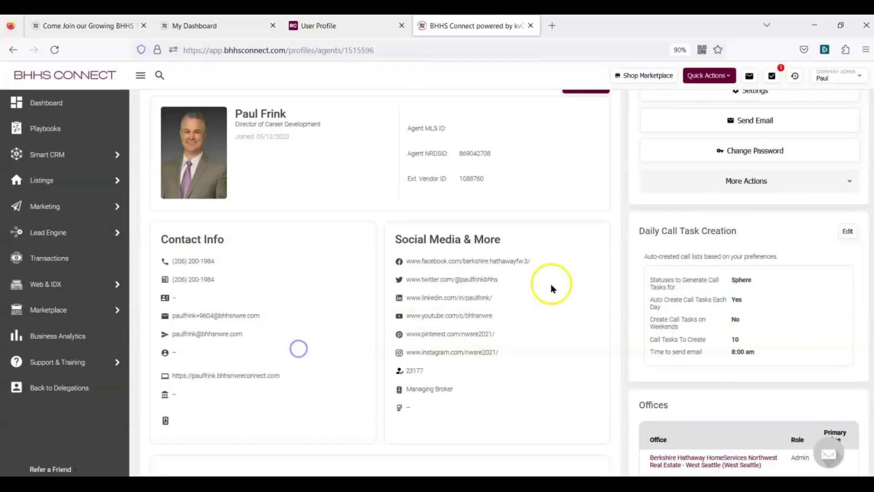
pyautogui.scroll(-1, 803, 273)
pyautogui.scroll(2, 803, 267)
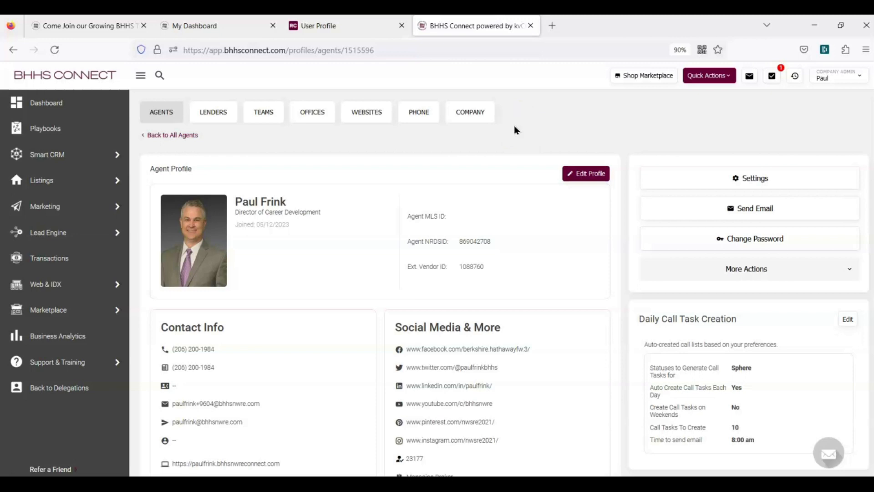
pyautogui.click(714, 77)
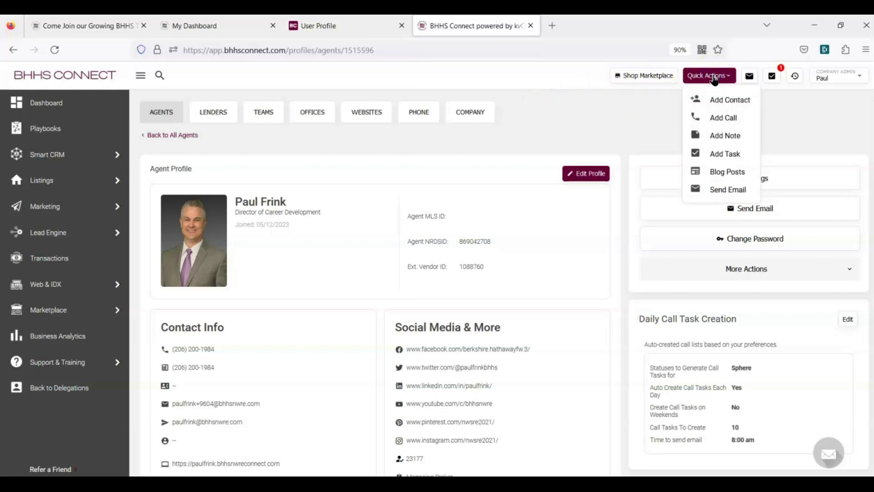
pyautogui.click(718, 101)
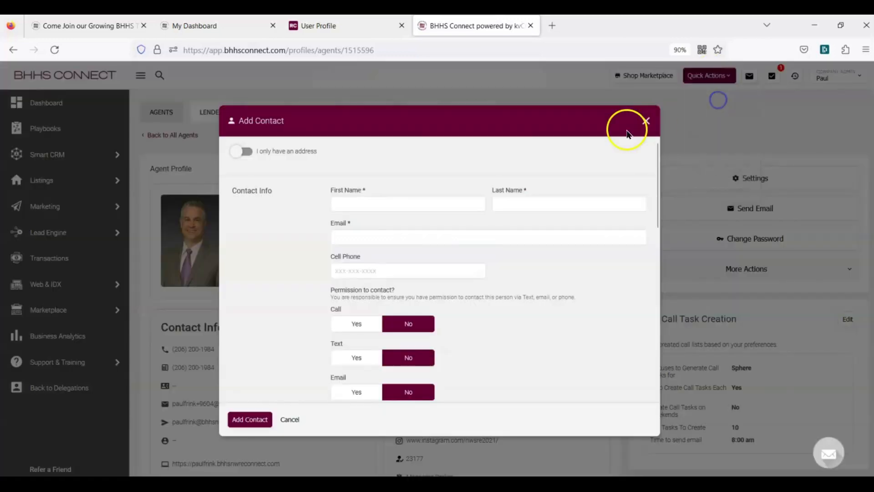